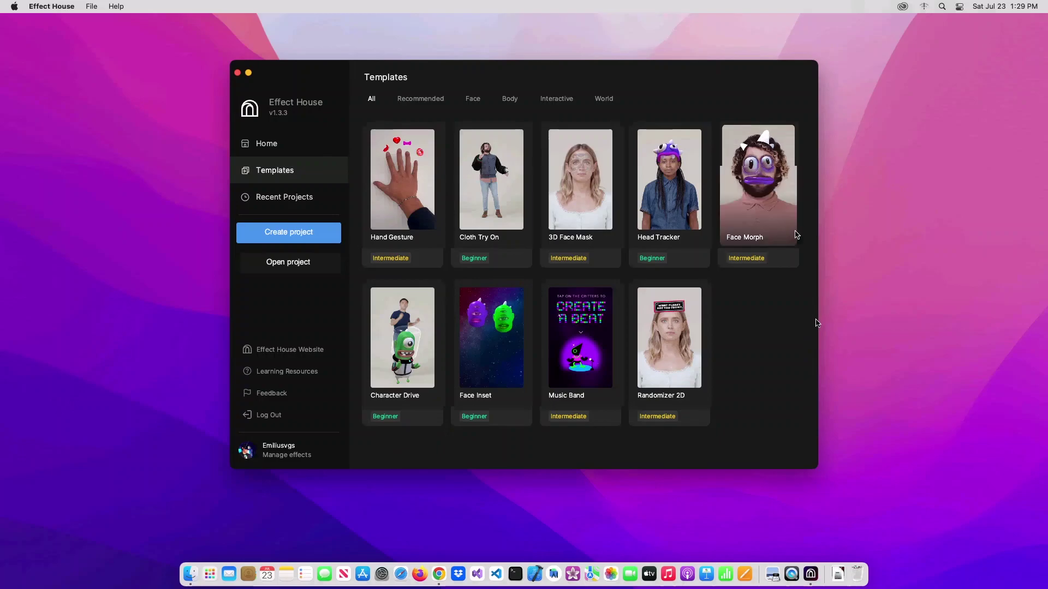
Step: Create a project from the Randomizer 2D template and maximize its editor window
click(676, 341)
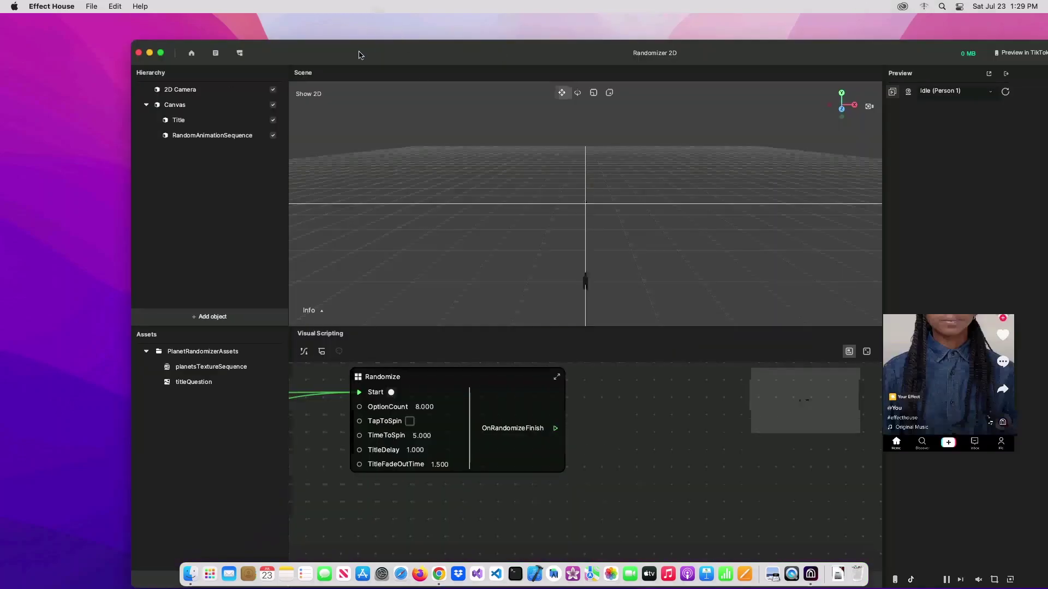
double_click(363, 51)
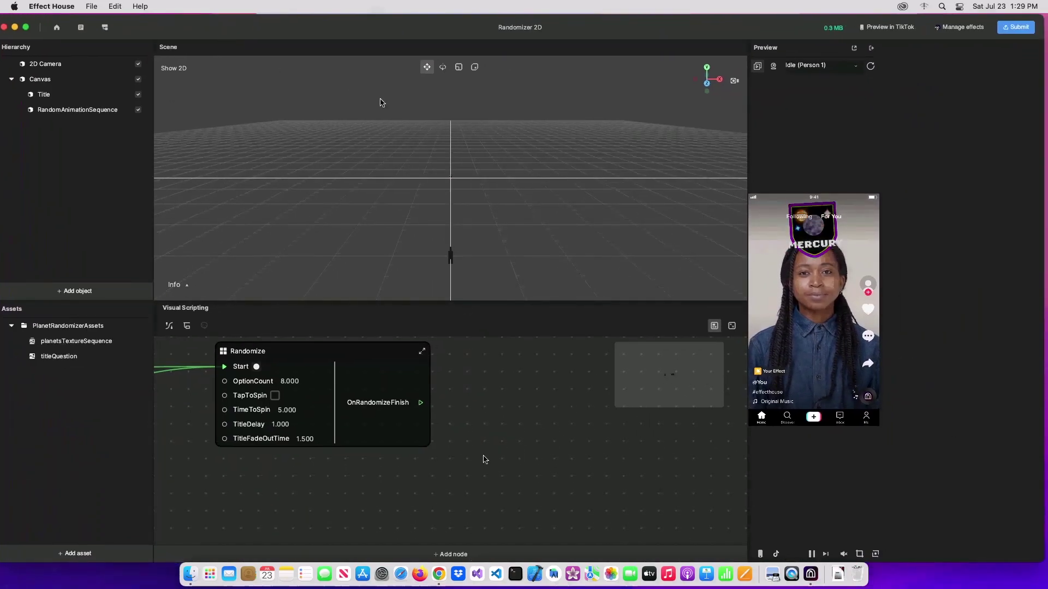
Step: Examine the visual script linking the Start and Video Record nodes to the Randomize node and its input settings
scroll(504, 473, down, 1)
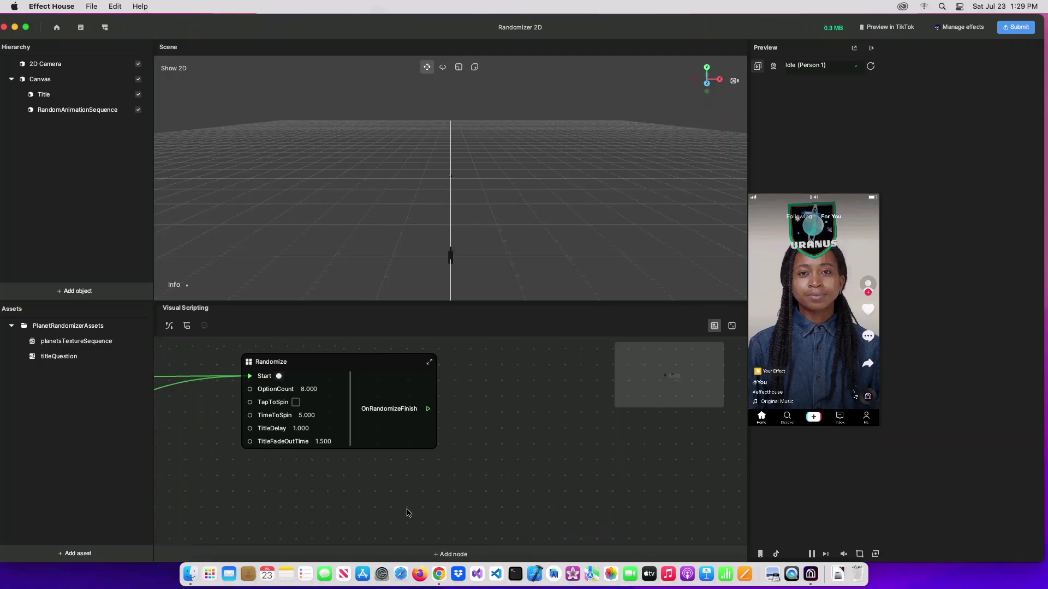
scroll(407, 513, left, 10)
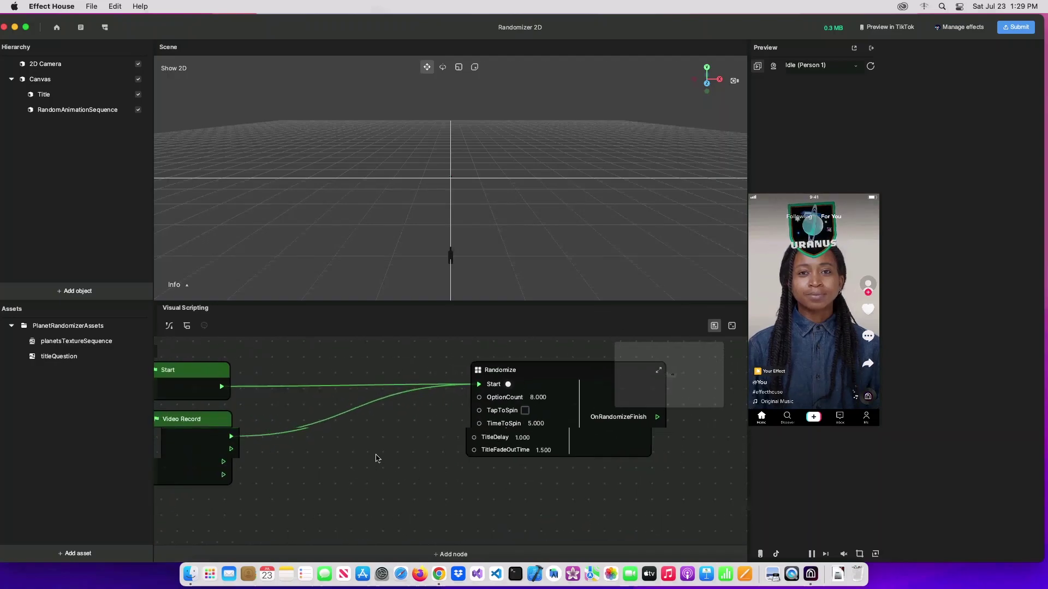
scroll(377, 458, down, 2)
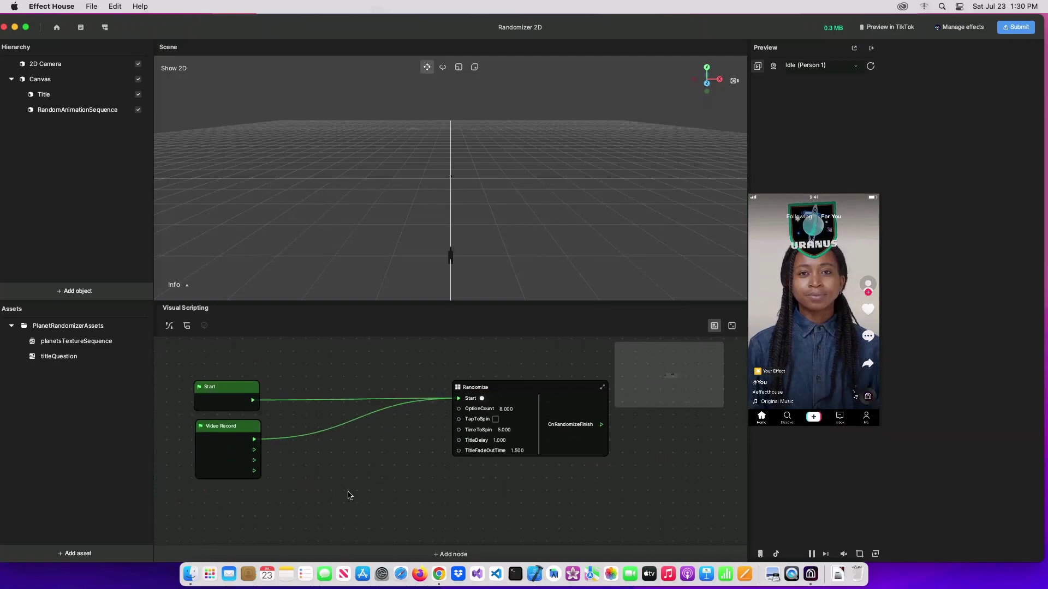
scroll(350, 495, left, 2)
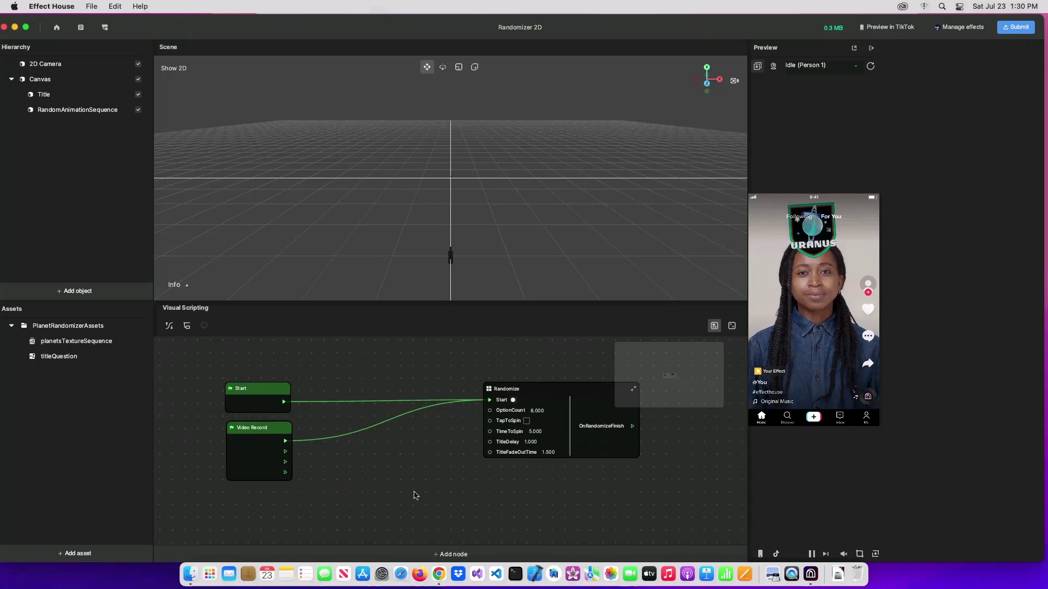
scroll(414, 494, up, 1)
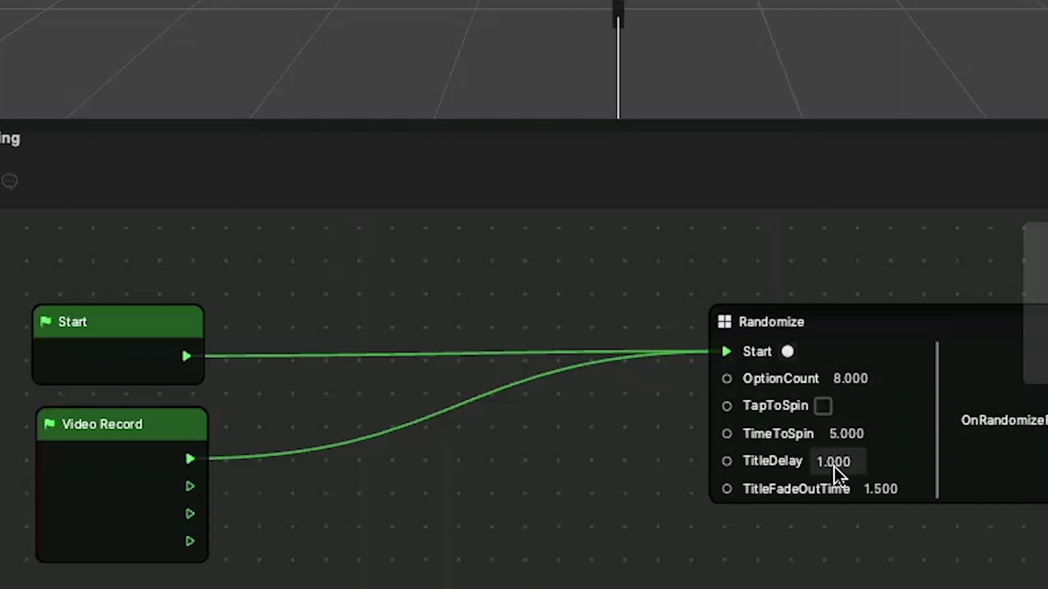
scroll(919, 466, up, 3)
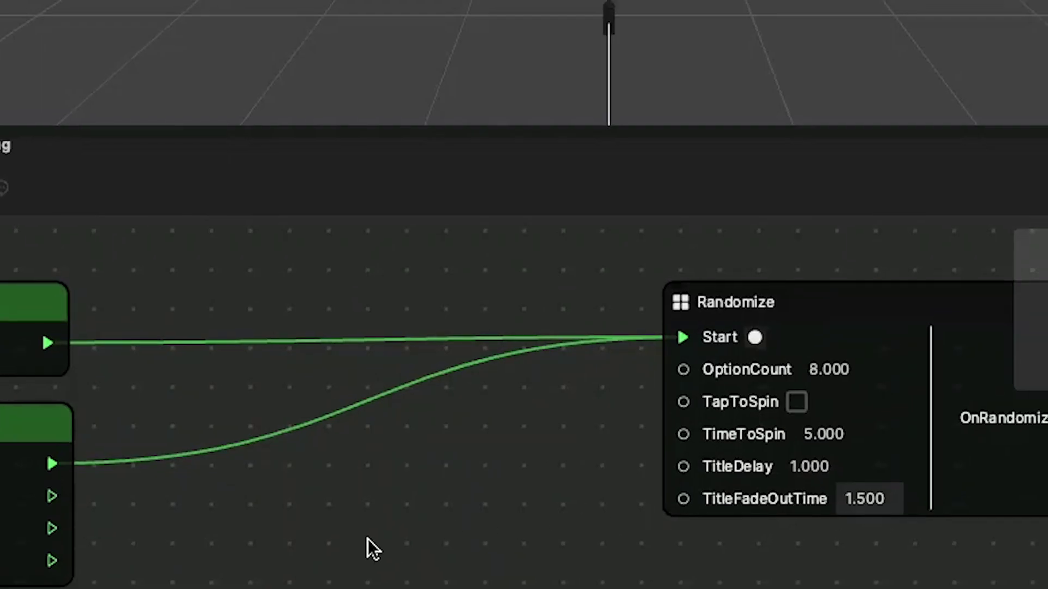
scroll(370, 545, down, 1)
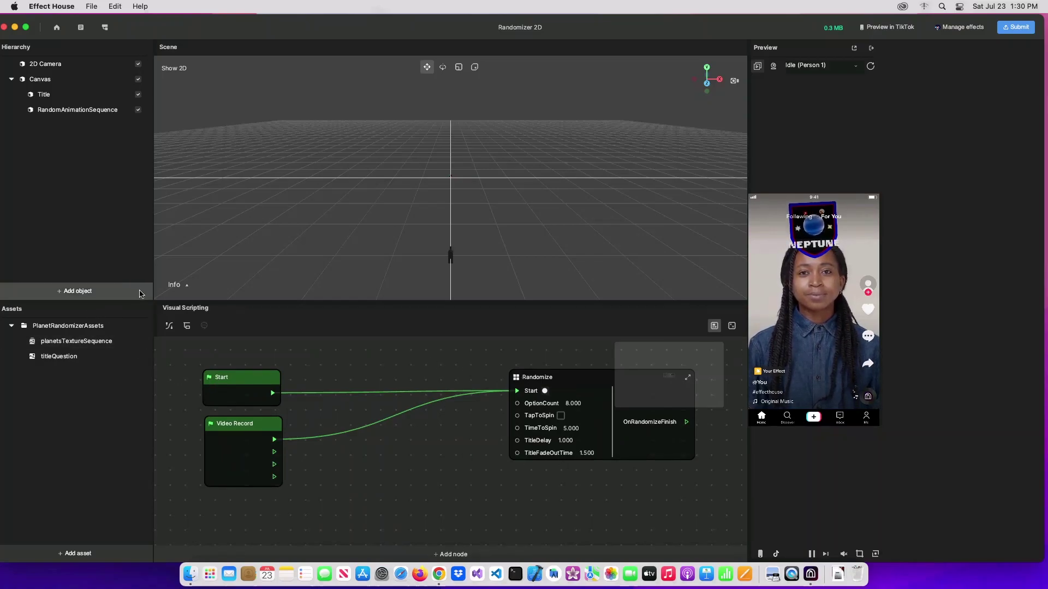
Step: Inspect the properties of the Title and RandomAnimationSequence objects and the planetsTextureSequence asset
click(41, 95)
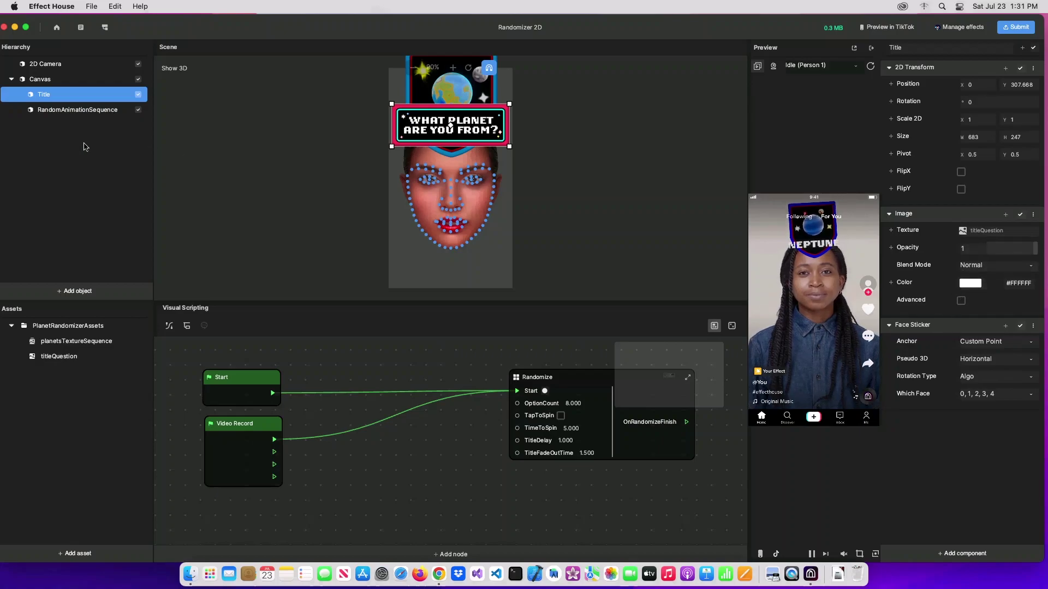
click(54, 112)
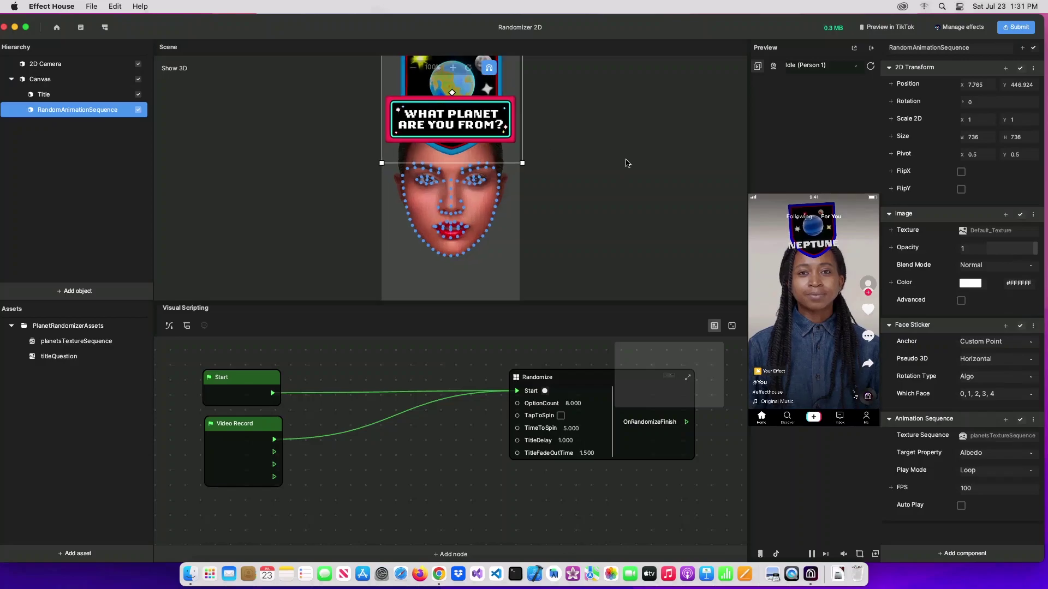
scroll(626, 163, down, 1)
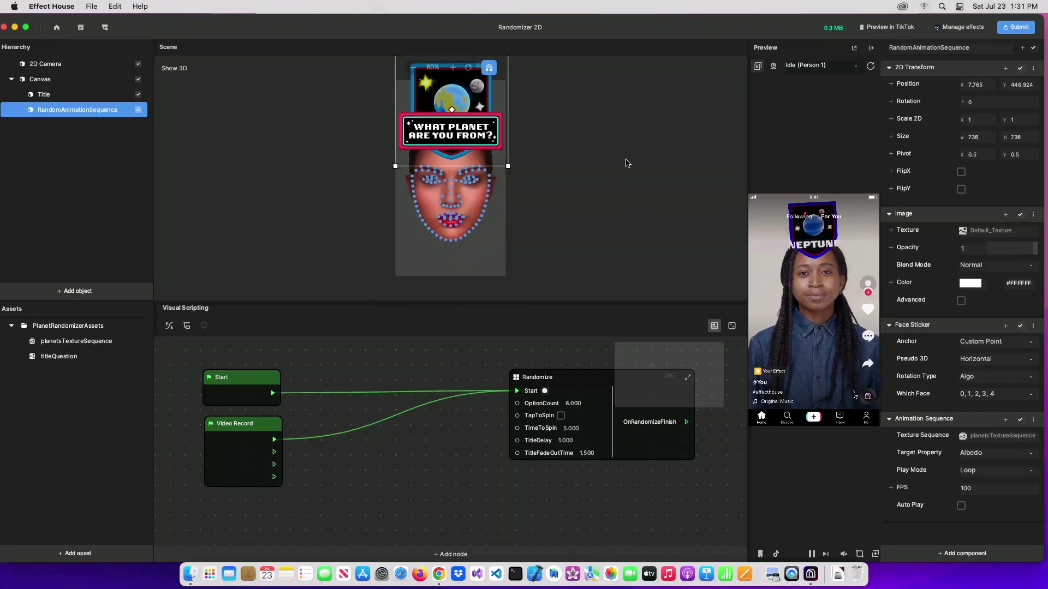
scroll(626, 163, down, 1)
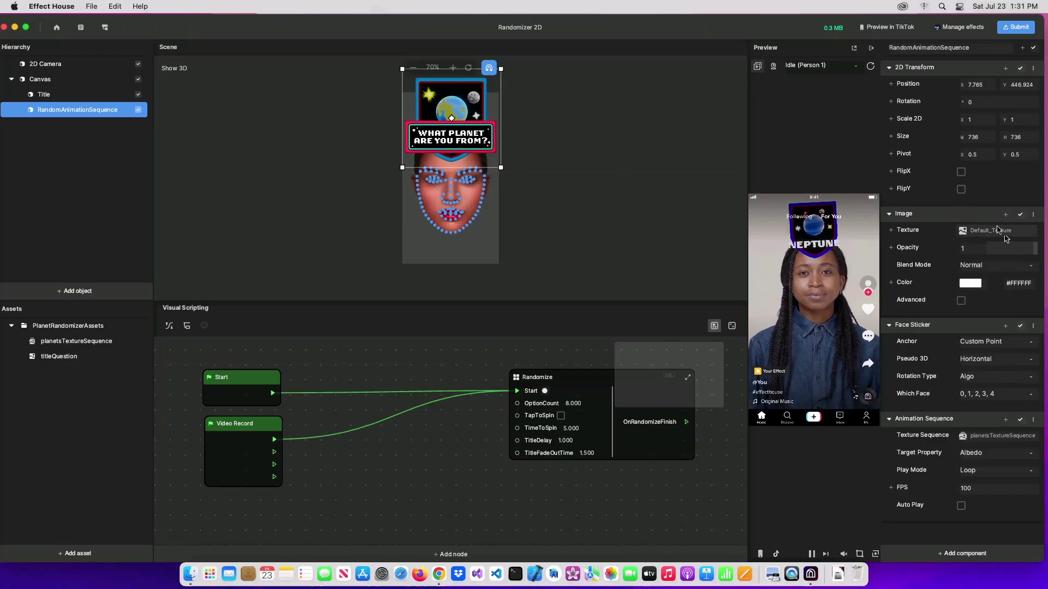
click(25, 341)
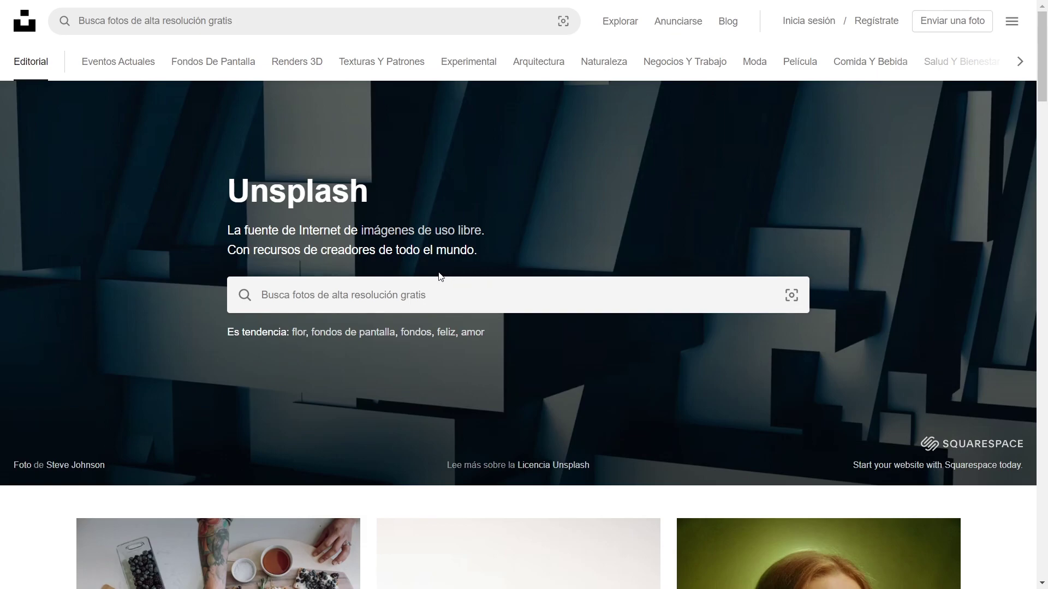
Step: Search Unsplash for "soccer" and filter the photos to square orientation (Cuadrada)
click(398, 288)
text(soccer)
key(Return)
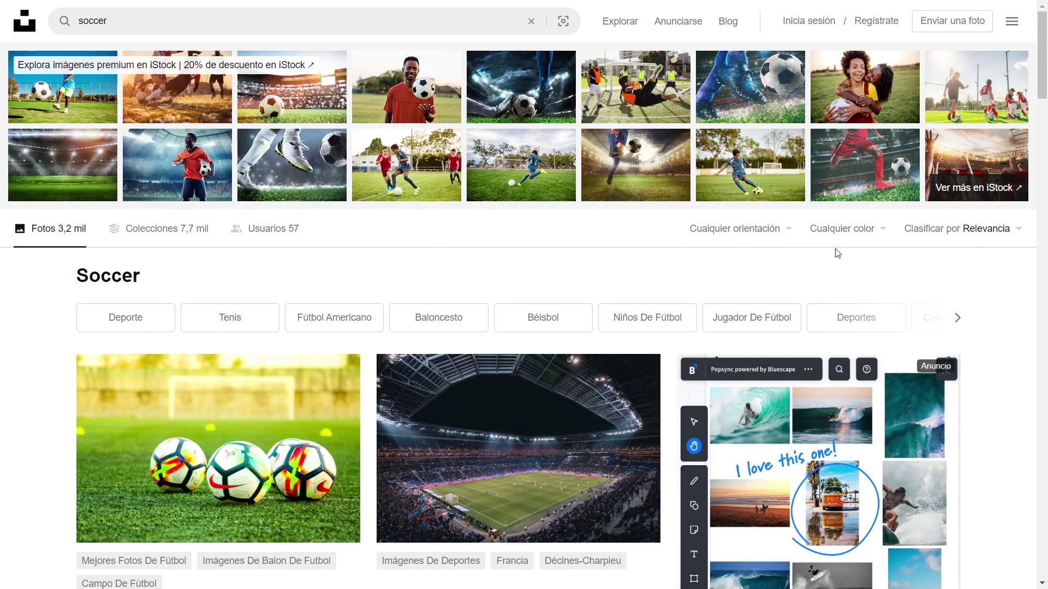
click(757, 235)
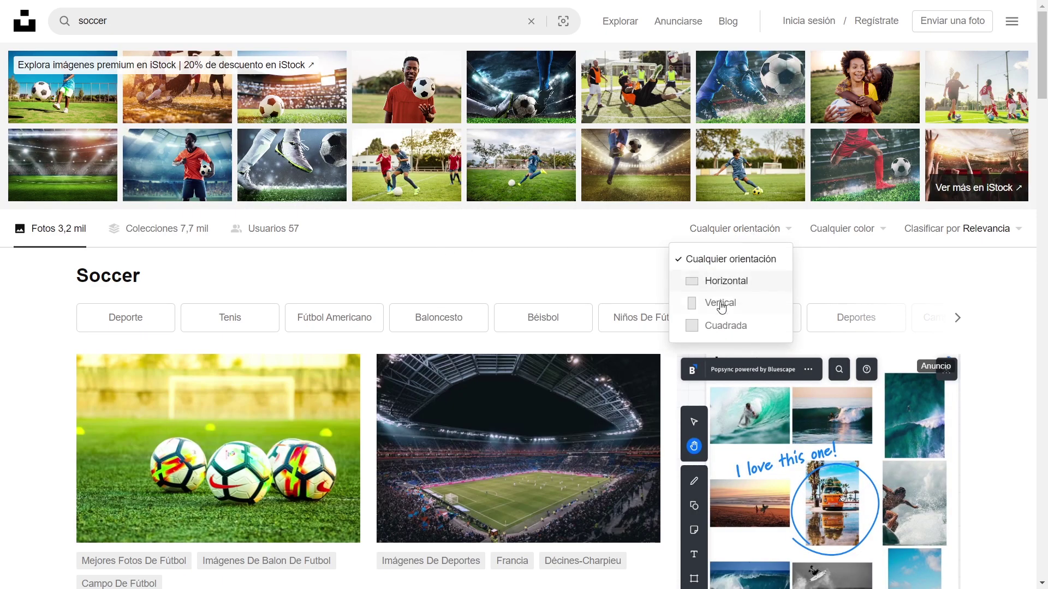
click(726, 326)
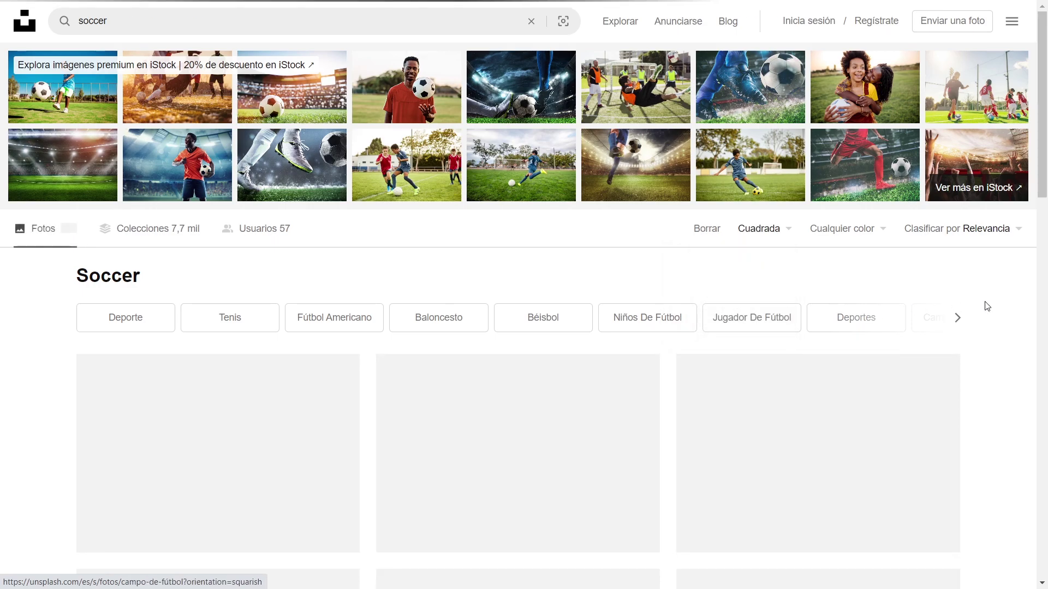
Step: View the square photo of a player kicking a soccer ball in detail, and close it again
scroll(205, 337, down, 3)
click(205, 337)
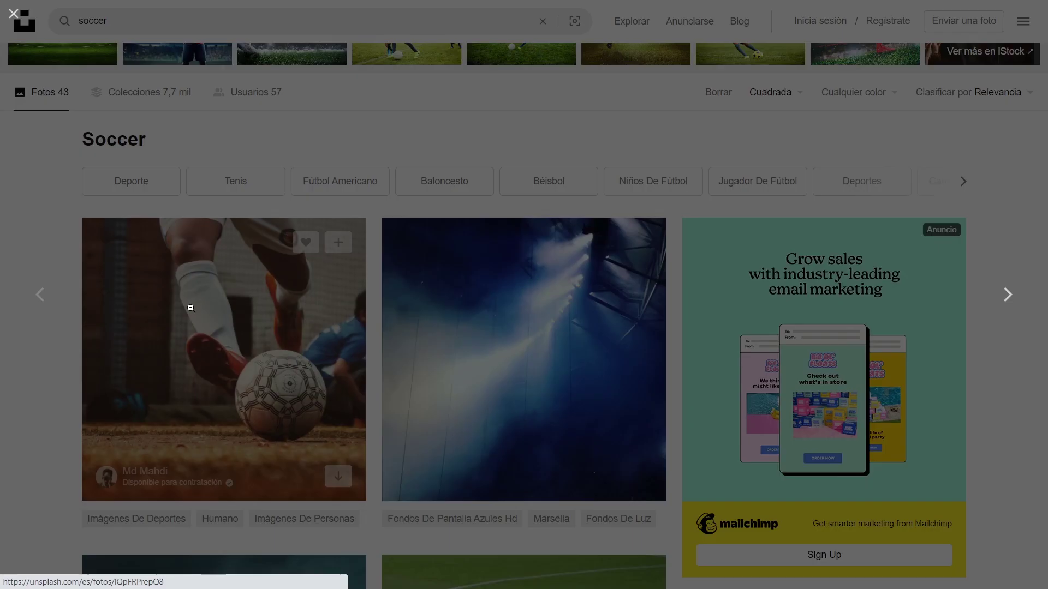
scroll(484, 275, down, 4)
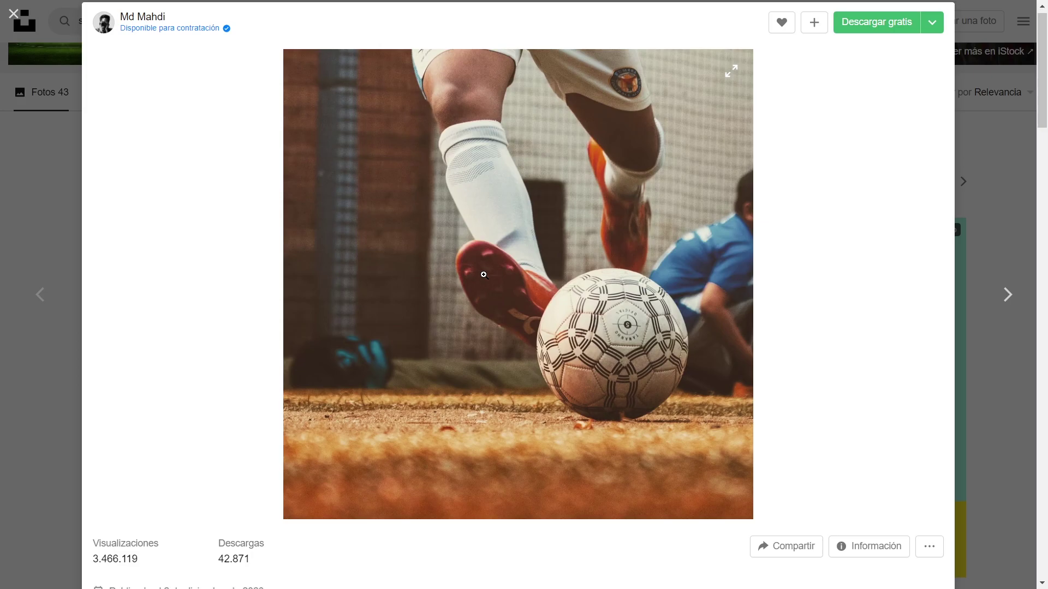
scroll(484, 274, up, 4)
click(18, 195)
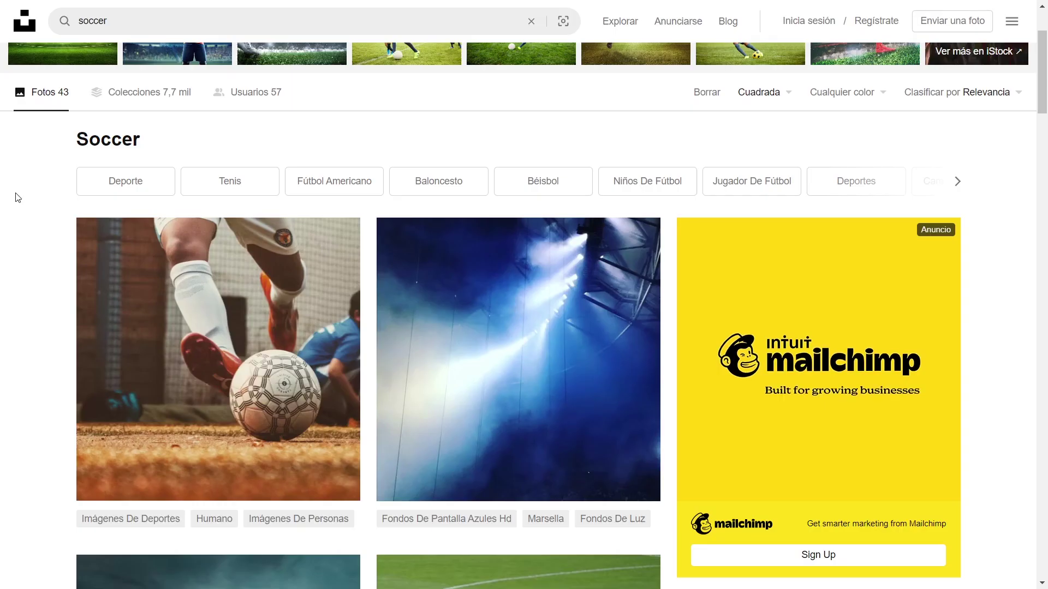
scroll(317, 121, up, 3)
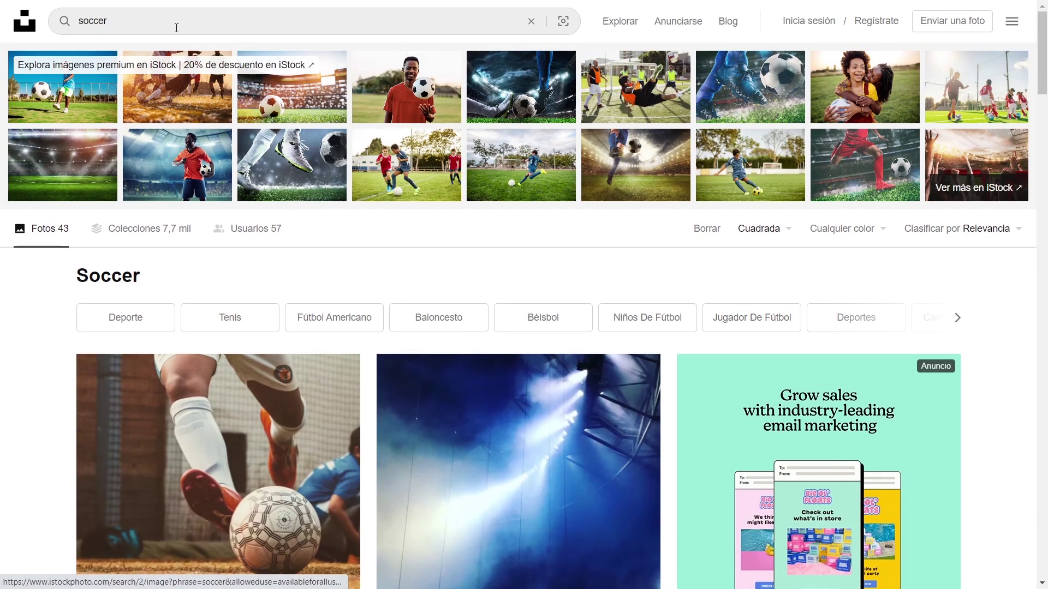
Step: Replace the photo search term with "swimming" and run the search
triple_click(61, 22)
text(swimming)
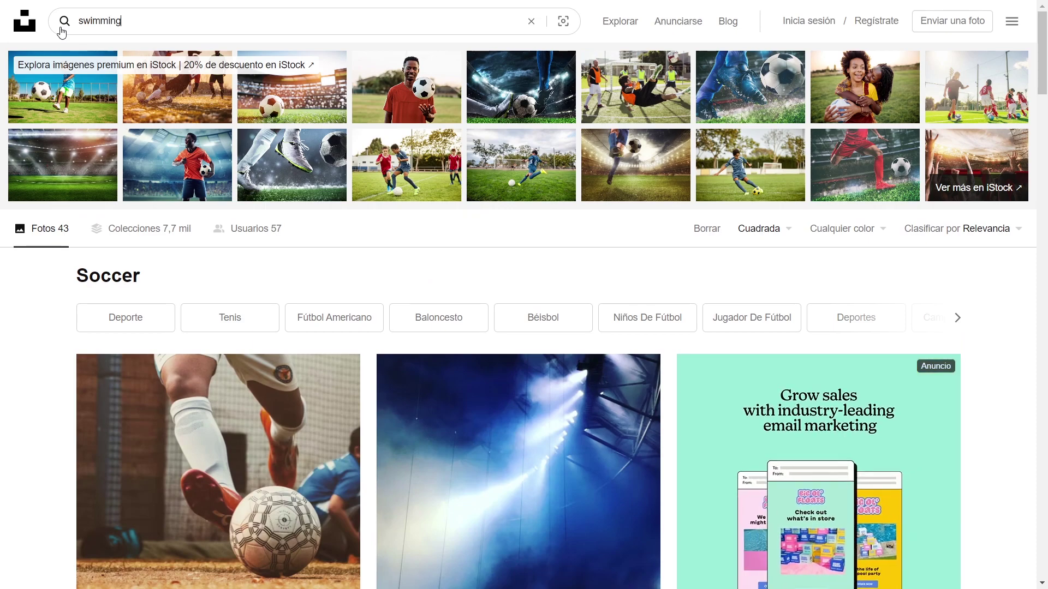
key(Return)
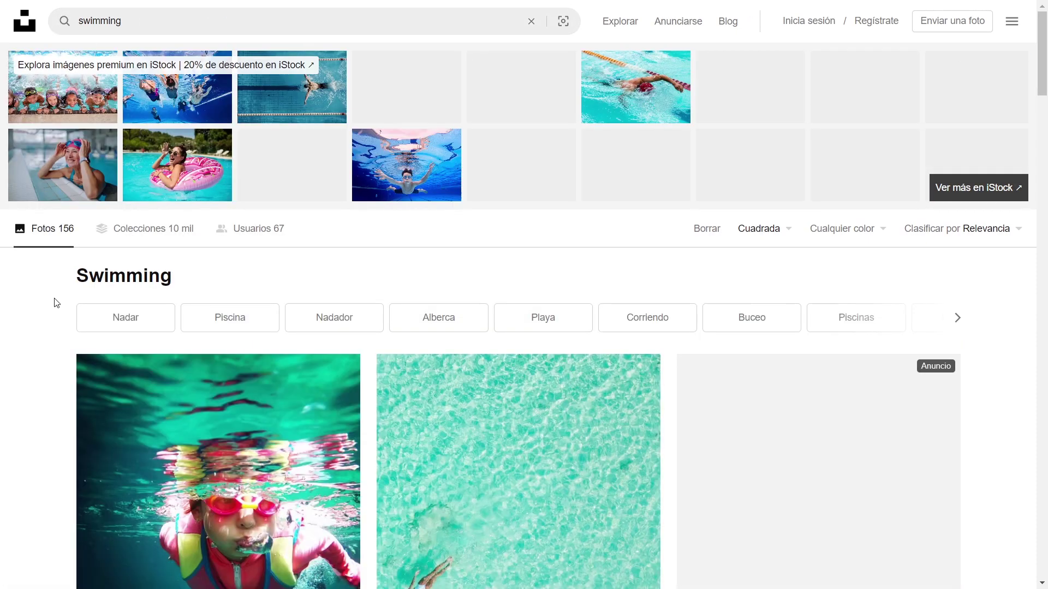
Step: Download the photo of the butterfly swimmer between lane ropes in the small 640 x 640 size and close the photo
scroll(54, 299, down, 5)
scroll(56, 303, up, 1)
scroll(56, 302, down, 7)
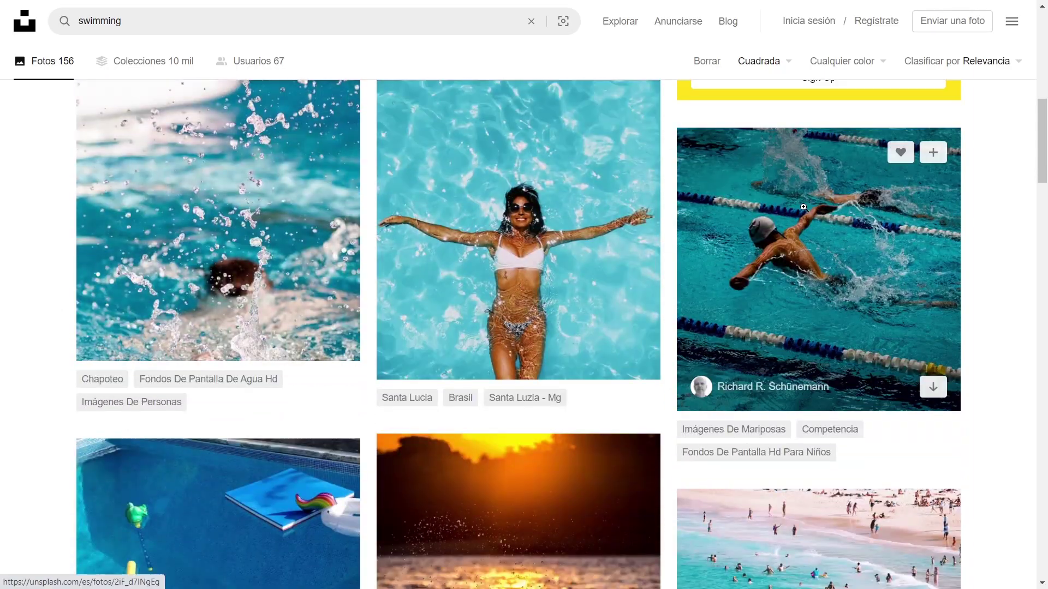
click(819, 262)
click(932, 31)
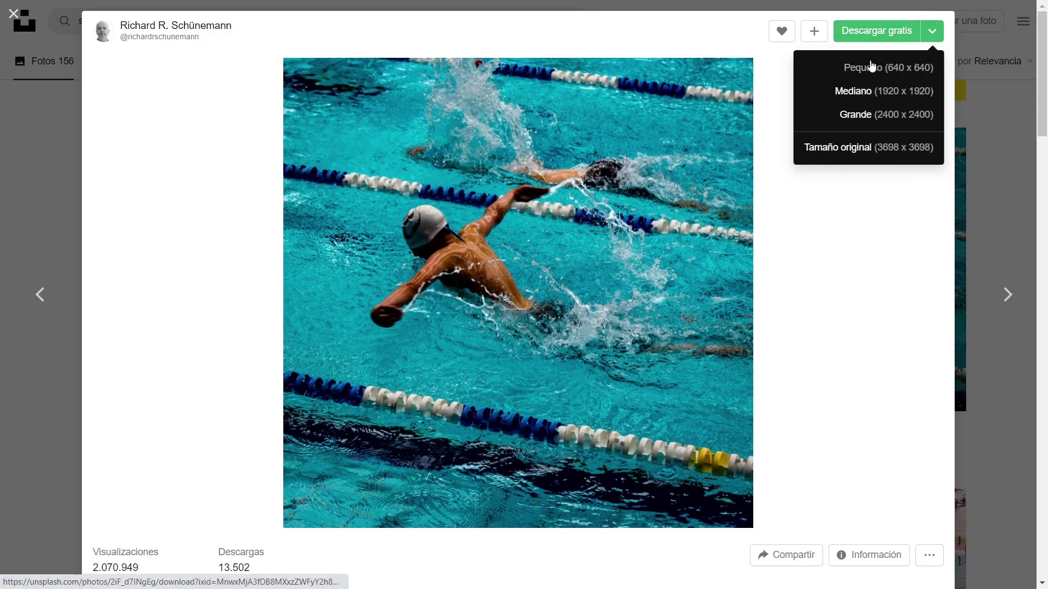
click(861, 66)
click(13, 15)
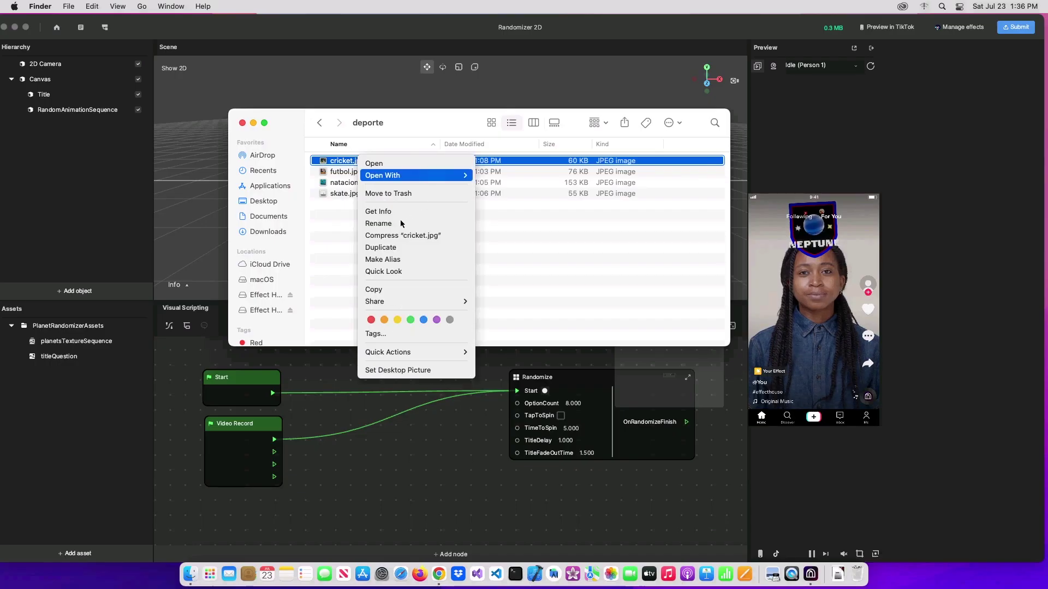
Step: Check the image dimensions of cricket.jpg, futbol.jpg, natacion.jpg and skate.jpg in the file information of the deporte folder in Finder
click(404, 221)
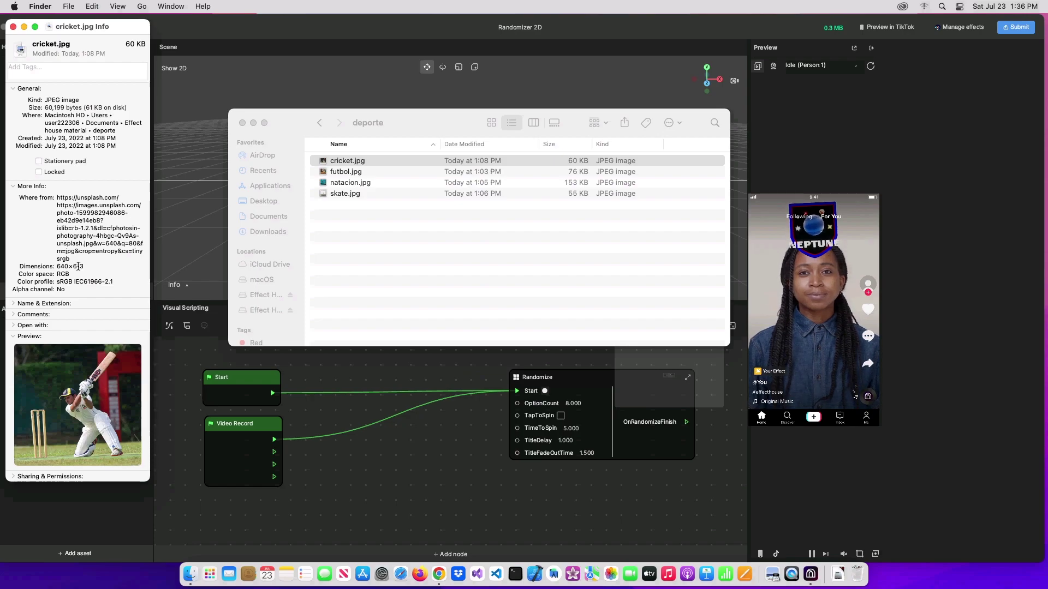
right_click(341, 173)
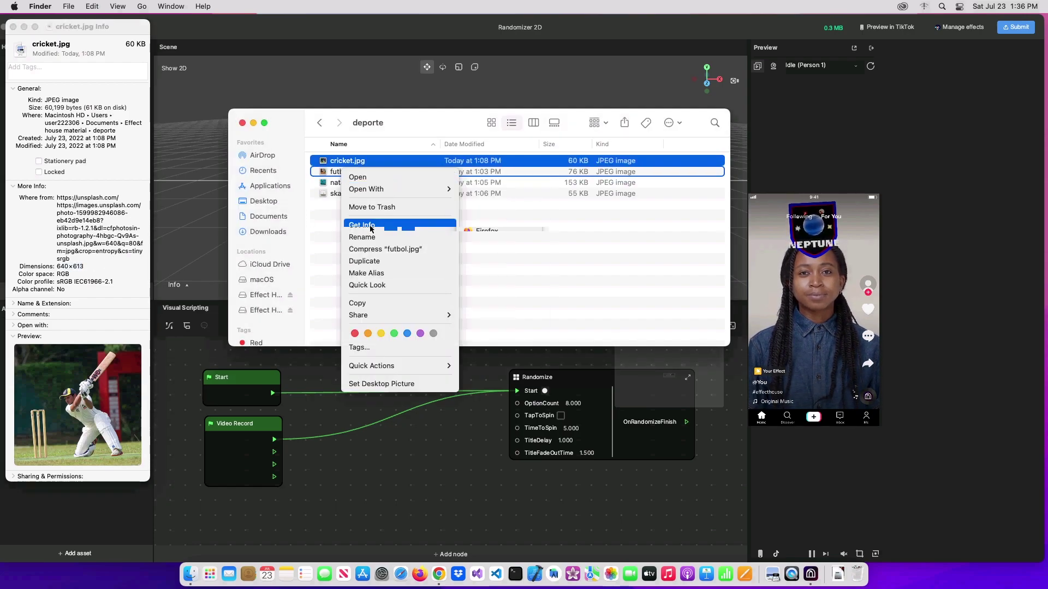
click(352, 224)
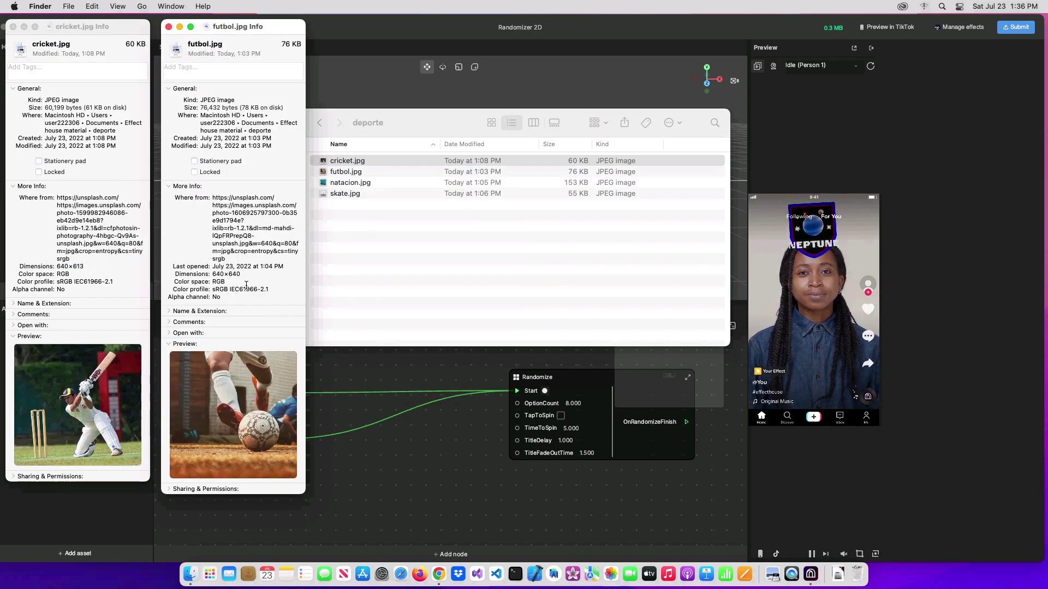
right_click(342, 186)
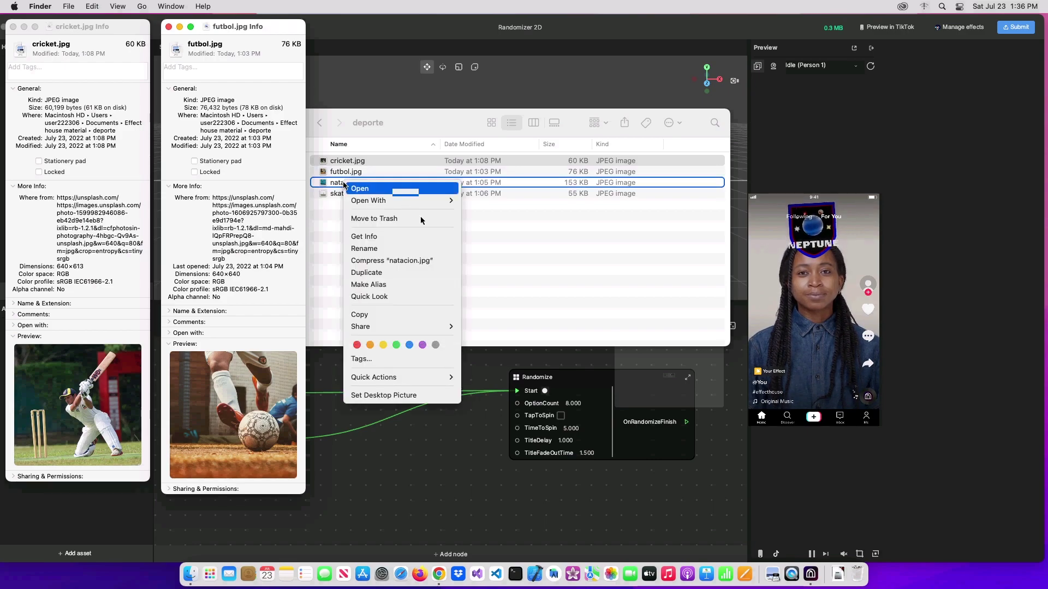
click(358, 236)
drag(393, 27, 532, 27)
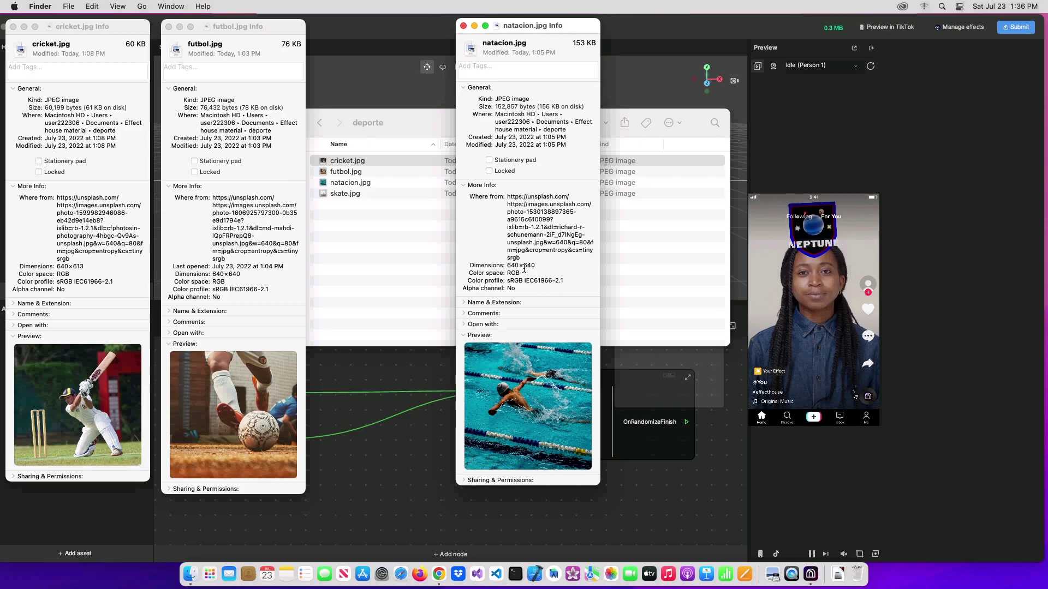
right_click(344, 195)
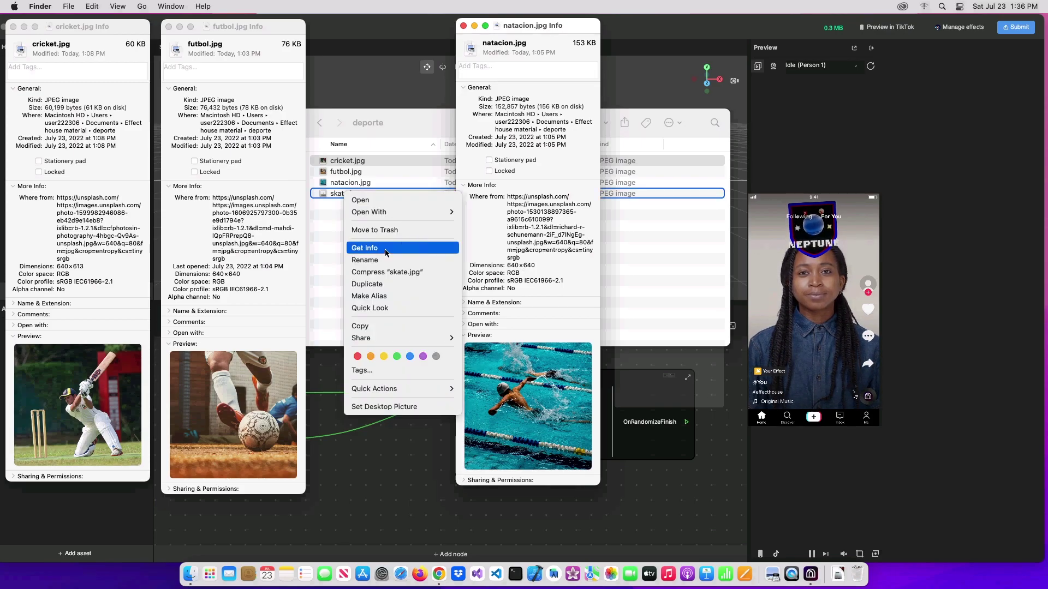
click(360, 246)
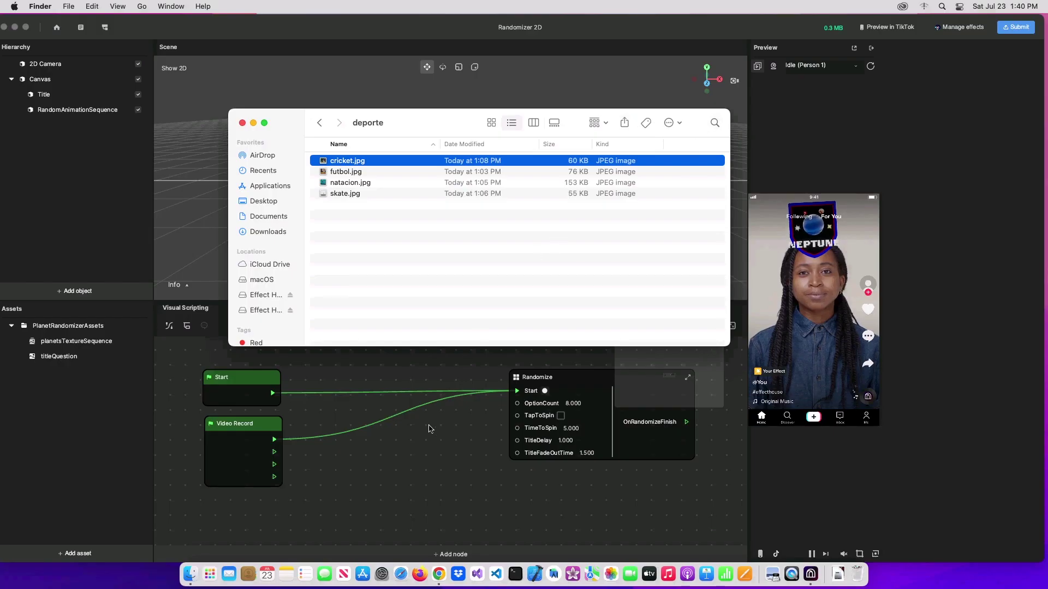
Step: Switch to the iLoveIMG Resize Image page in Chrome and upload cricket.jpg from the deporte folder
click(442, 576)
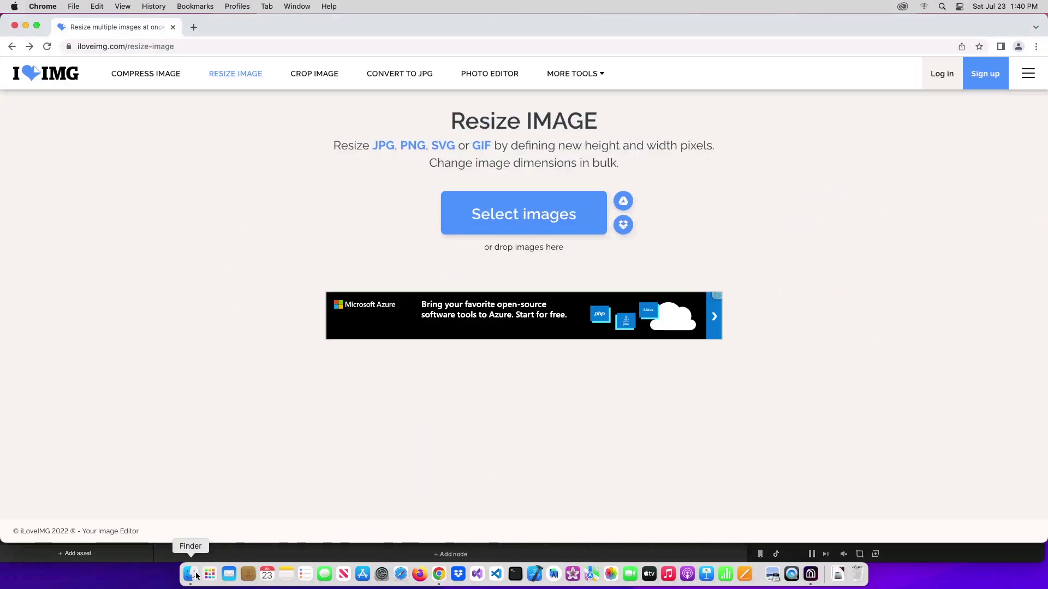
click(191, 574)
drag(445, 122, 693, 313)
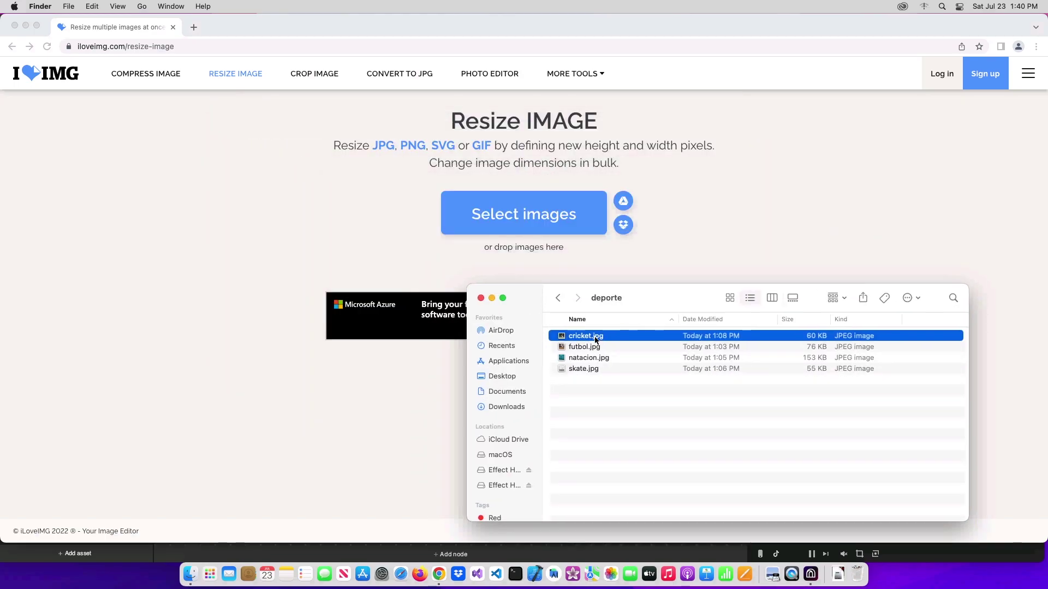
drag(553, 226, 543, 214)
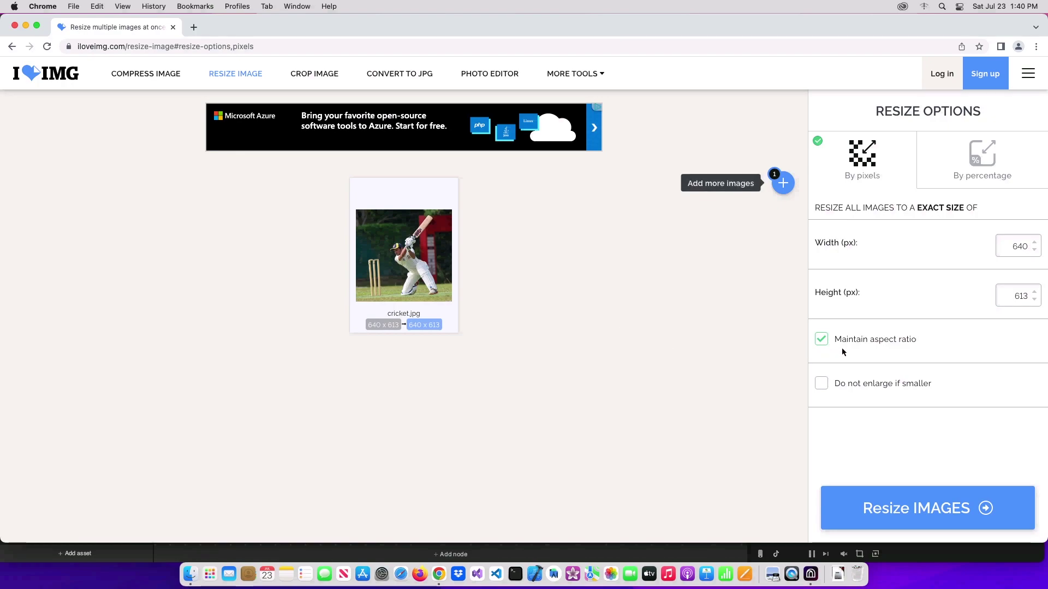
Step: Turn off Maintain aspect ratio, set the height to 640 px, and resize and download cricket.jpg
click(822, 343)
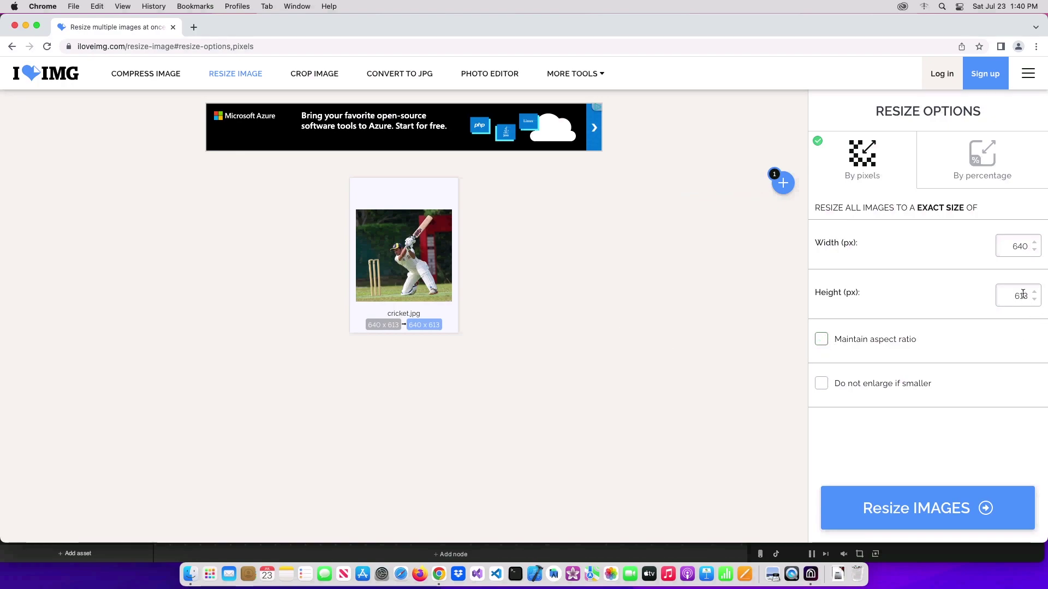
text(40)
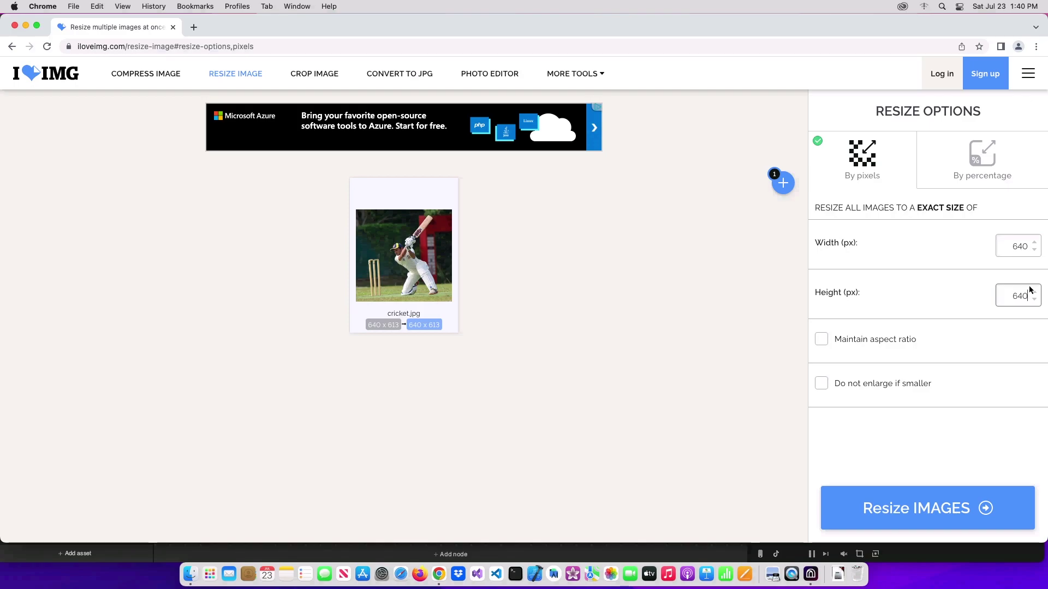
click(926, 512)
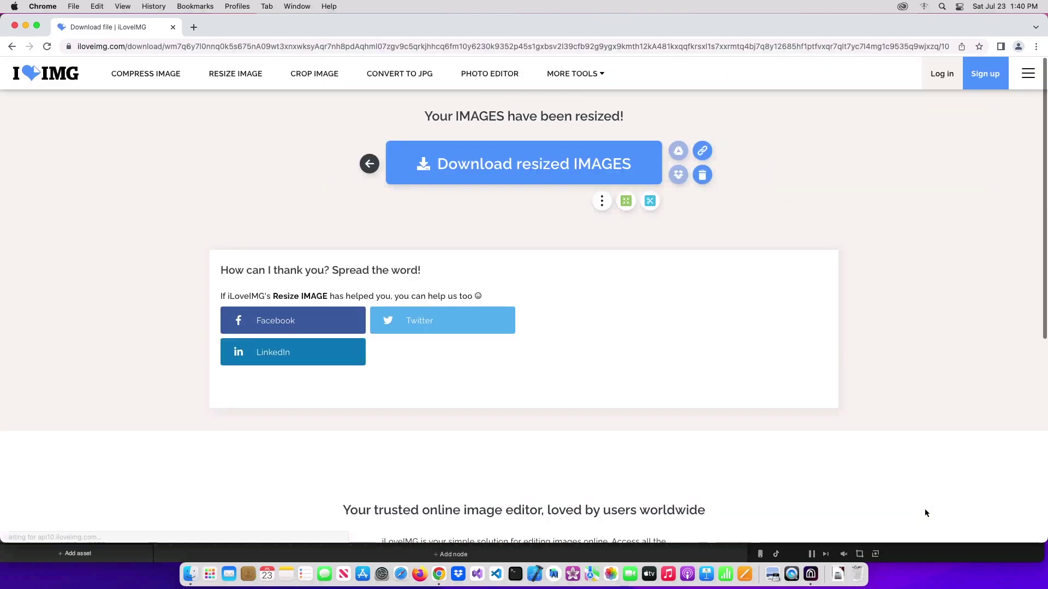
click(508, 165)
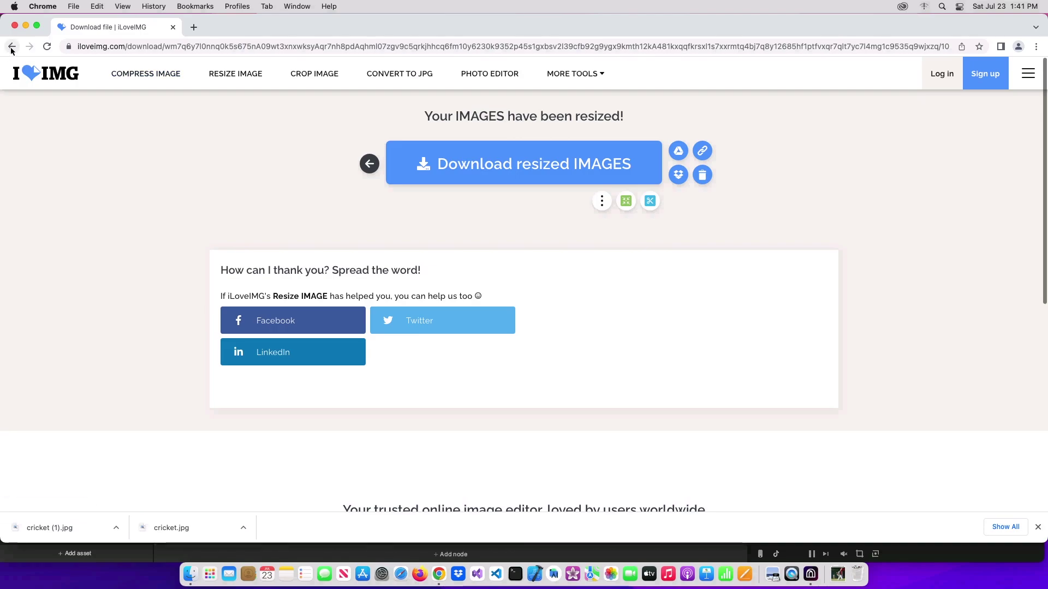
Step: Return to the resize page, upload skate.jpg from the deporte folder, and resize and download it at 640 x 640 px
key(super+bracketleft)
click(192, 574)
drag(579, 368, 596, 260)
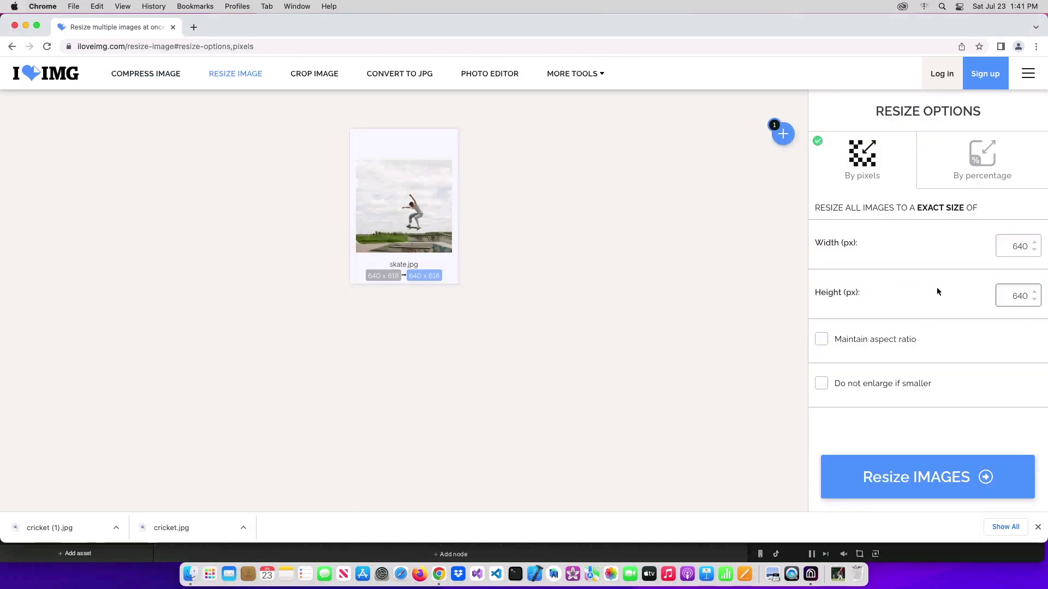
click(929, 494)
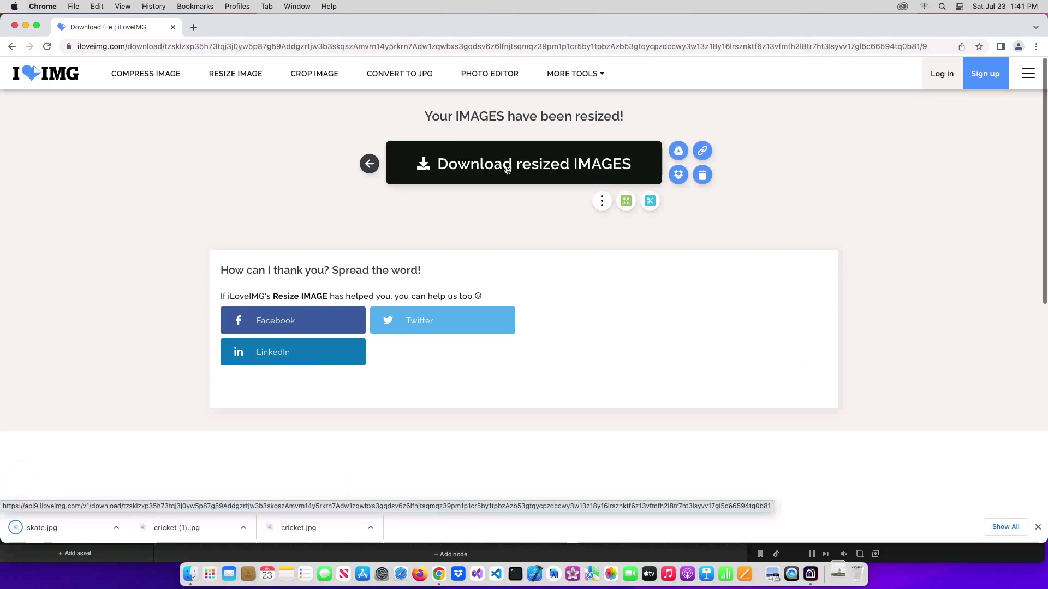
Step: Check the image dimensions of the resized cricket.jpg and skate.jpg in their file information in Finder
key(super+Tab)
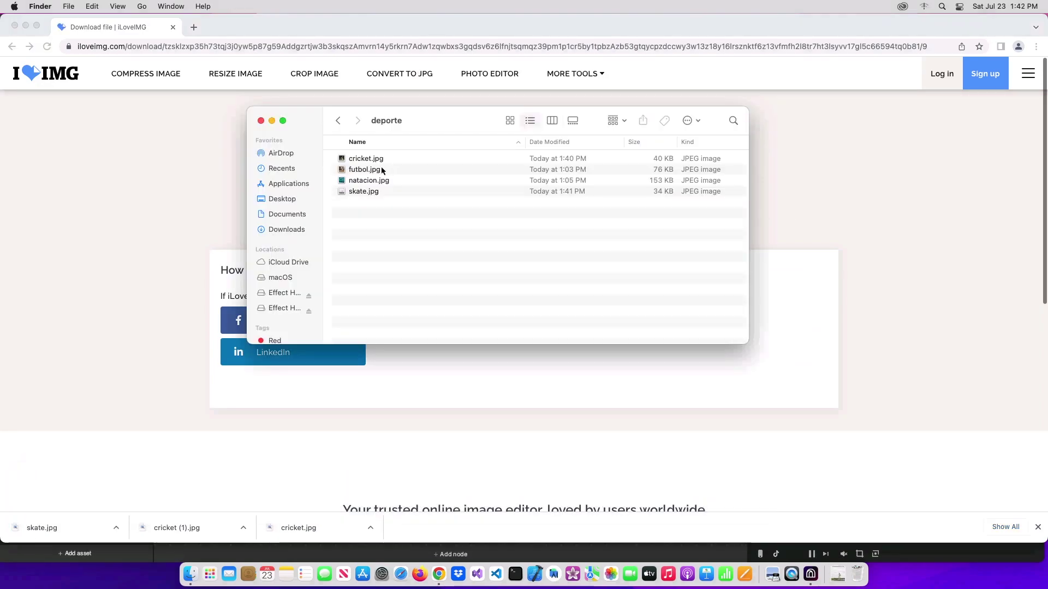
right_click(365, 158)
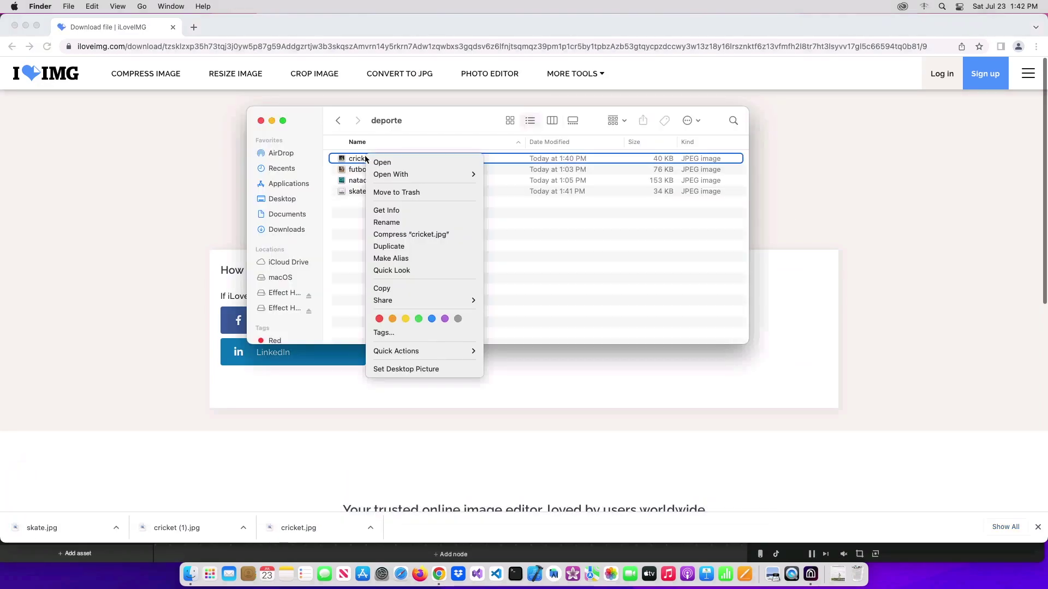
click(433, 211)
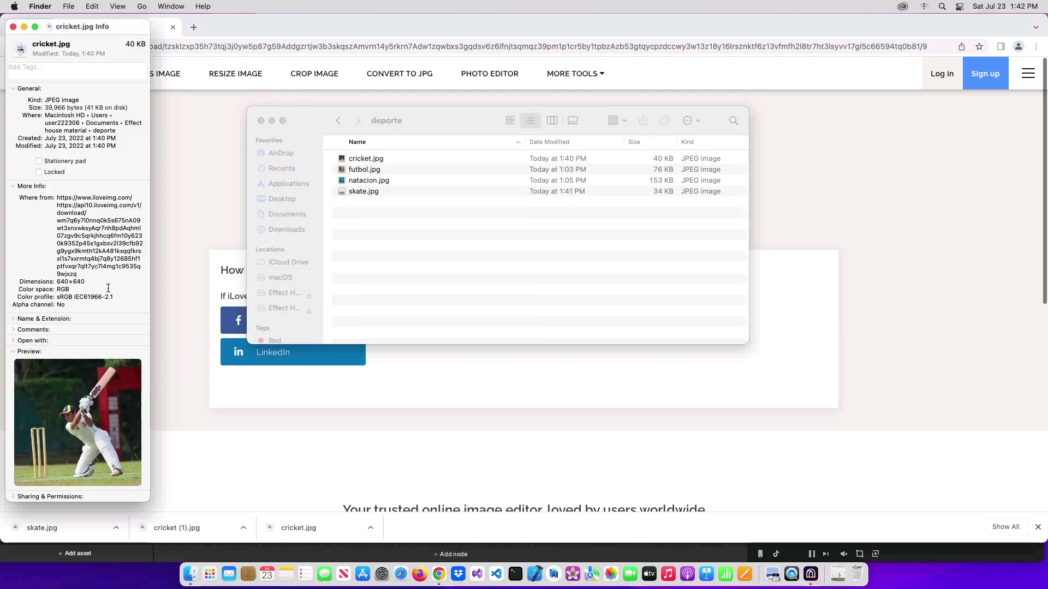
key(super+w)
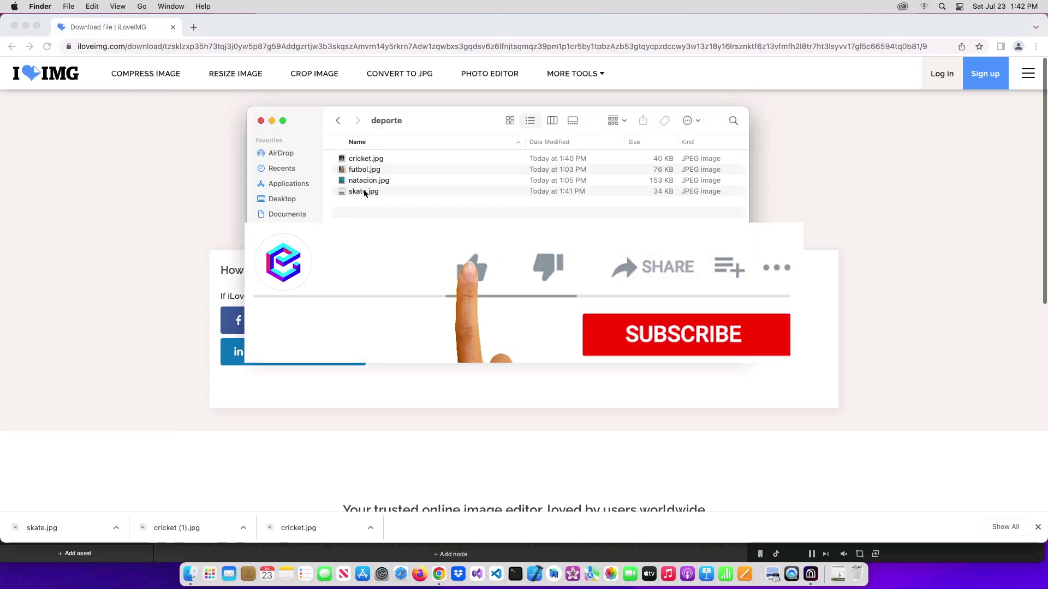
right_click(364, 193)
click(415, 244)
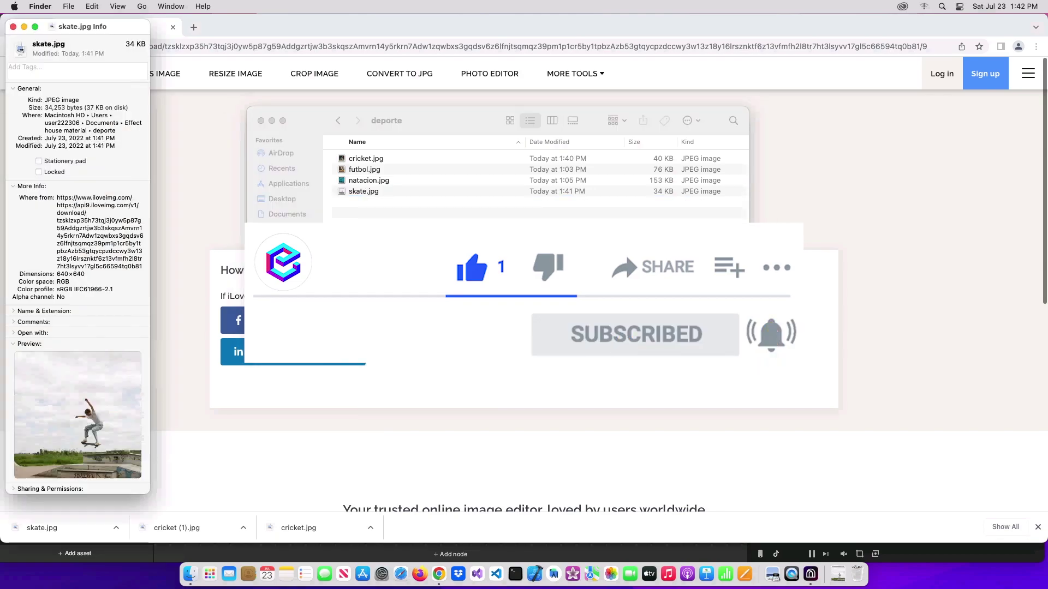
Step: Switch to Effect House, import cricket.jpg, futbol.jpg, natacion.jpg and skate.jpg as one texture sequence, and select the new asset
click(82, 555)
click(82, 554)
mouse_move(137, 458)
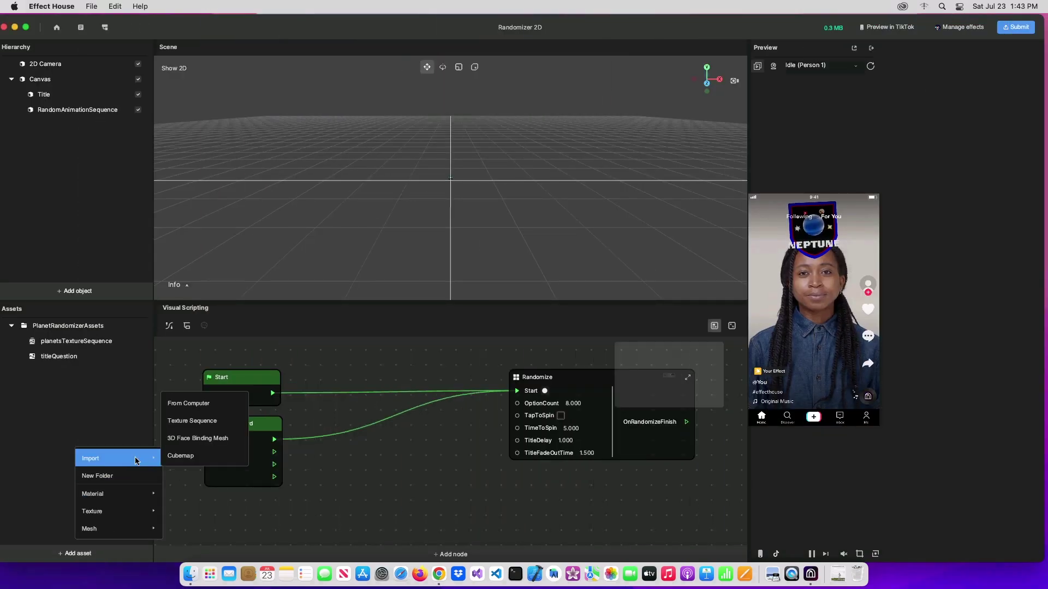
click(195, 422)
click(417, 151)
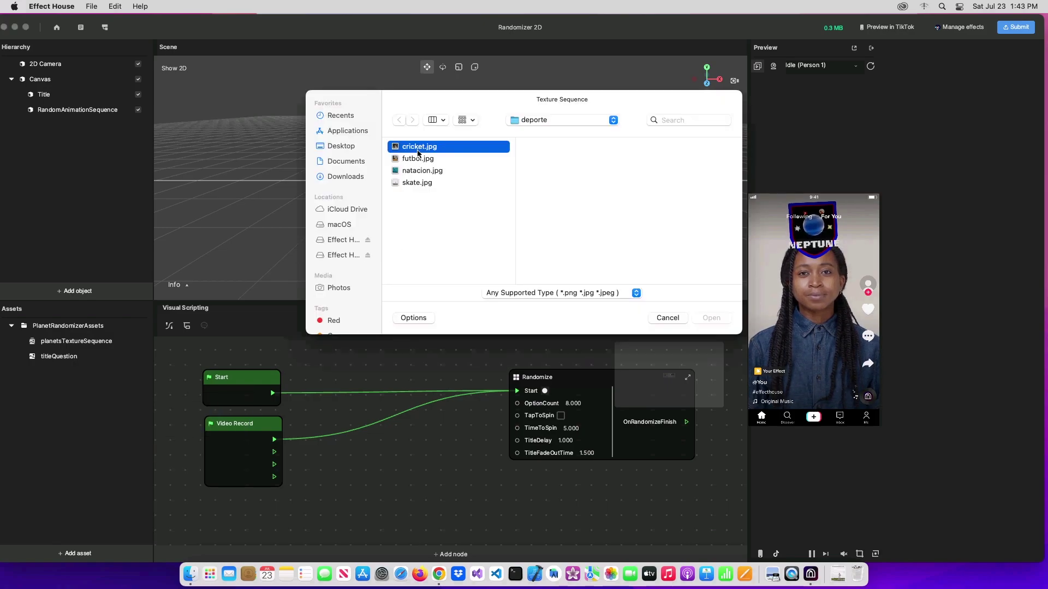
shift+click(424, 183)
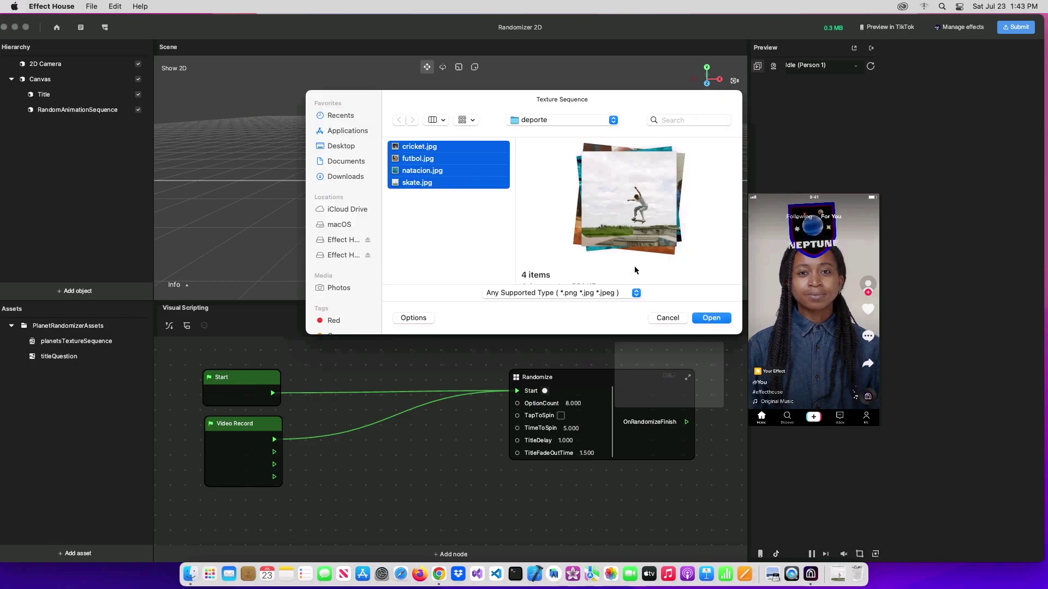
click(714, 317)
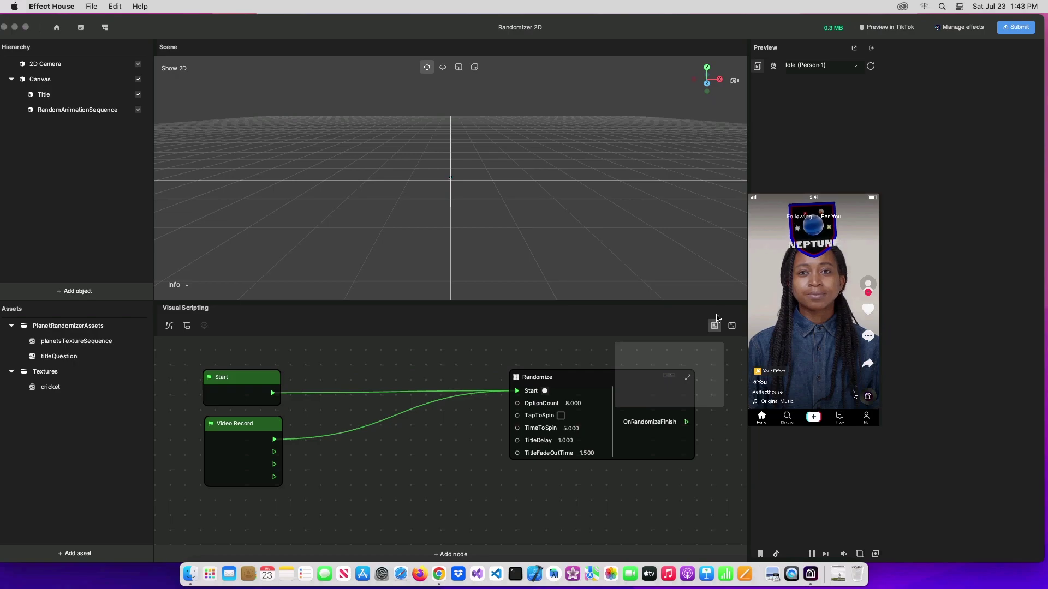
click(58, 390)
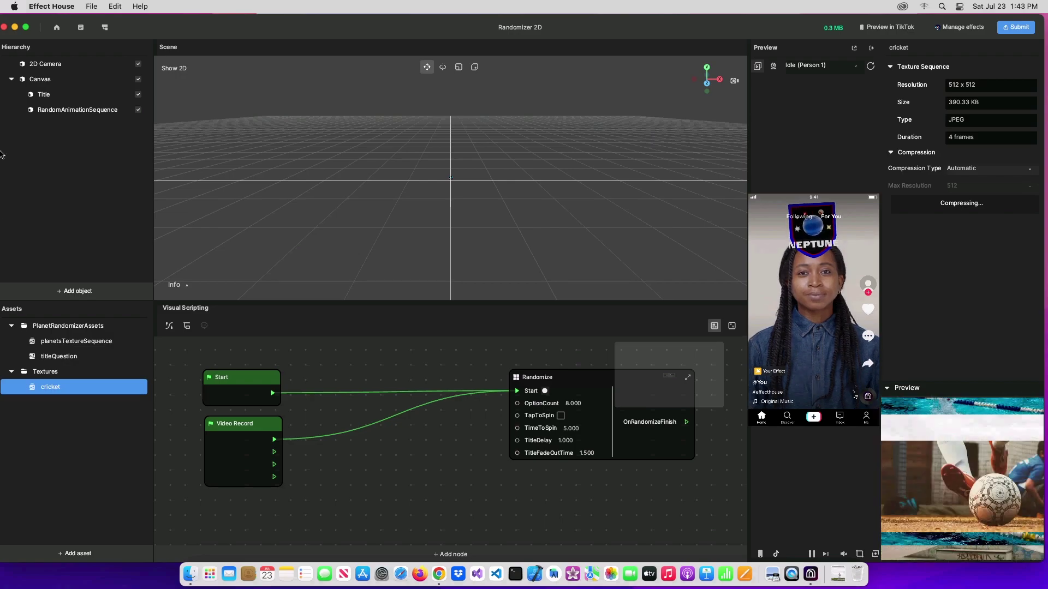
Step: Assign the cricket texture sequence to the Animation Sequence component of the RandomAnimationSequence object
click(77, 112)
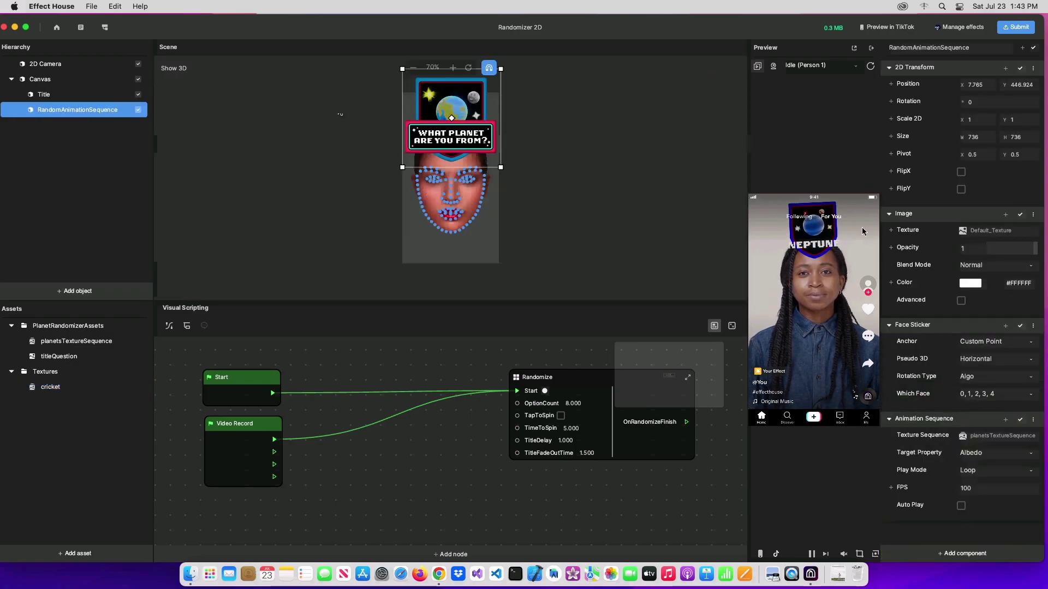
click(990, 437)
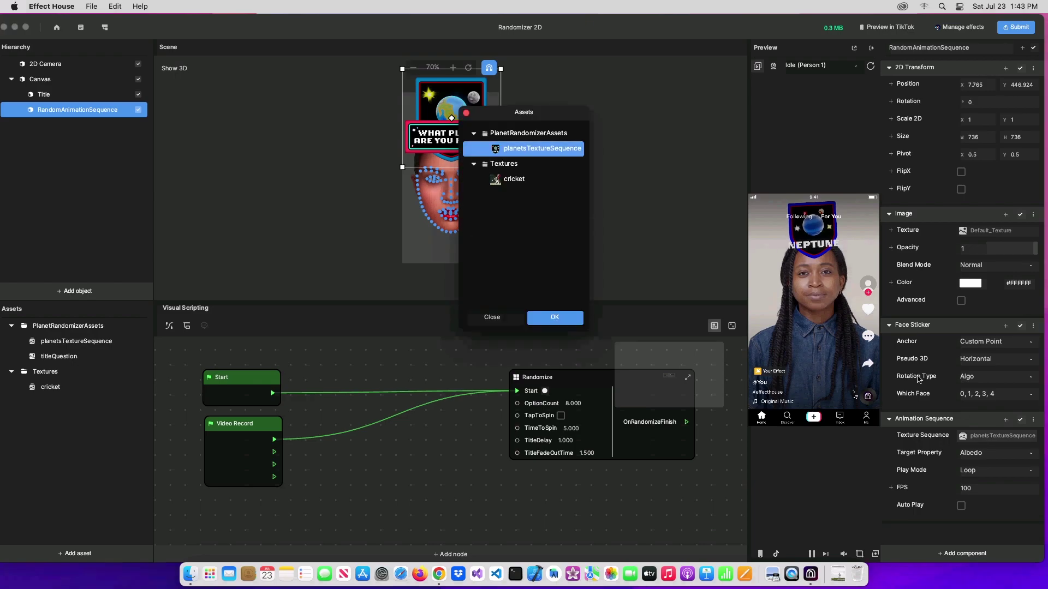
click(517, 184)
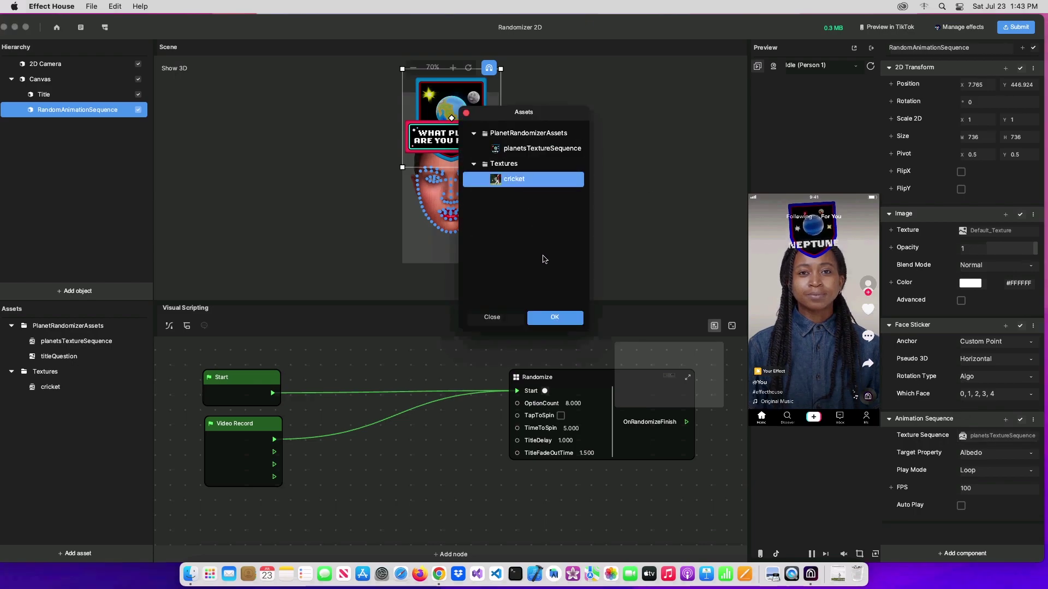
click(555, 318)
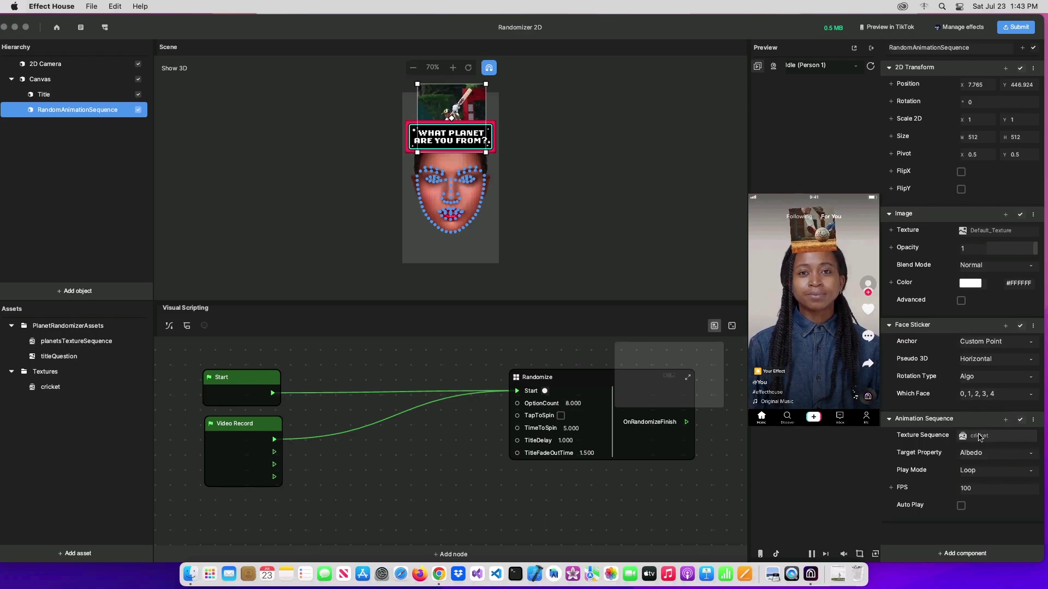
Step: Set the OptionCount of the Randomize node to 4
scroll(573, 404, up, 3)
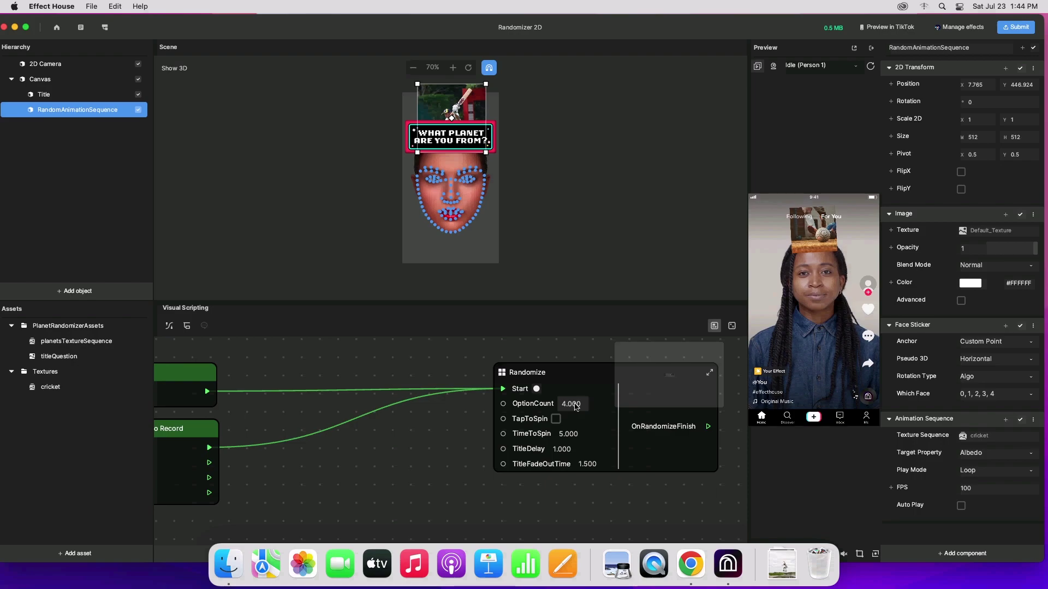
click(435, 364)
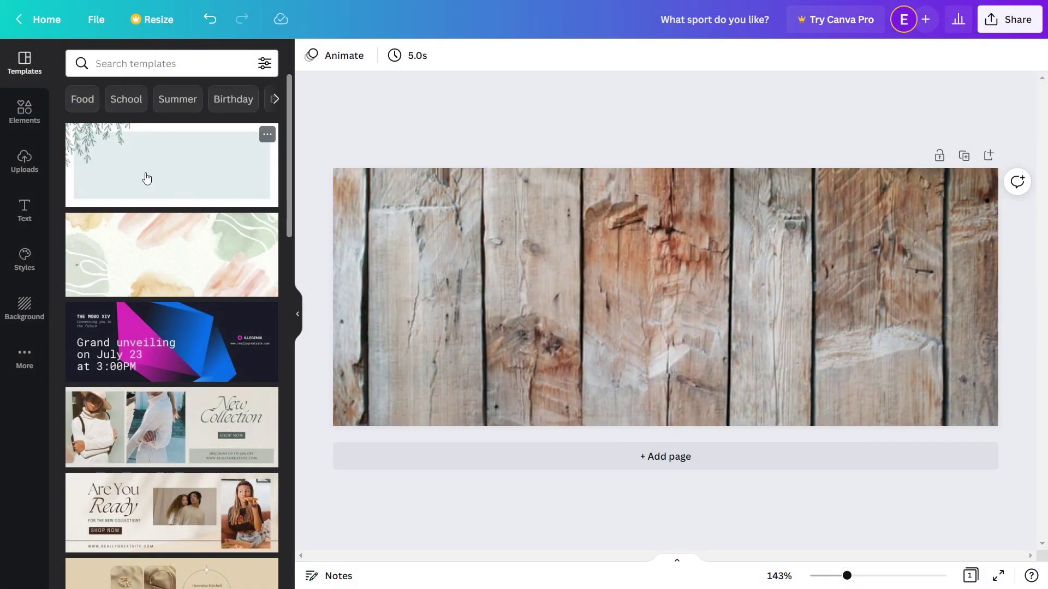
Step: Browse the templates for the "What sport do you like?" design in Canva, and search them for "sports"
drag(146, 178, 170, 151)
scroll(186, 273, down, 10)
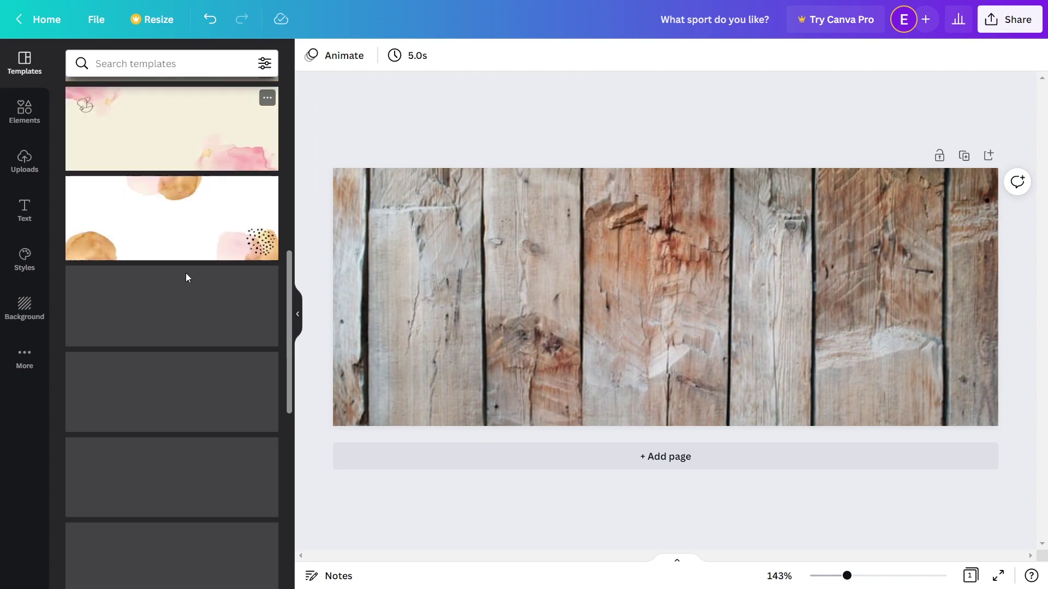
scroll(186, 274, up, 10)
click(157, 55)
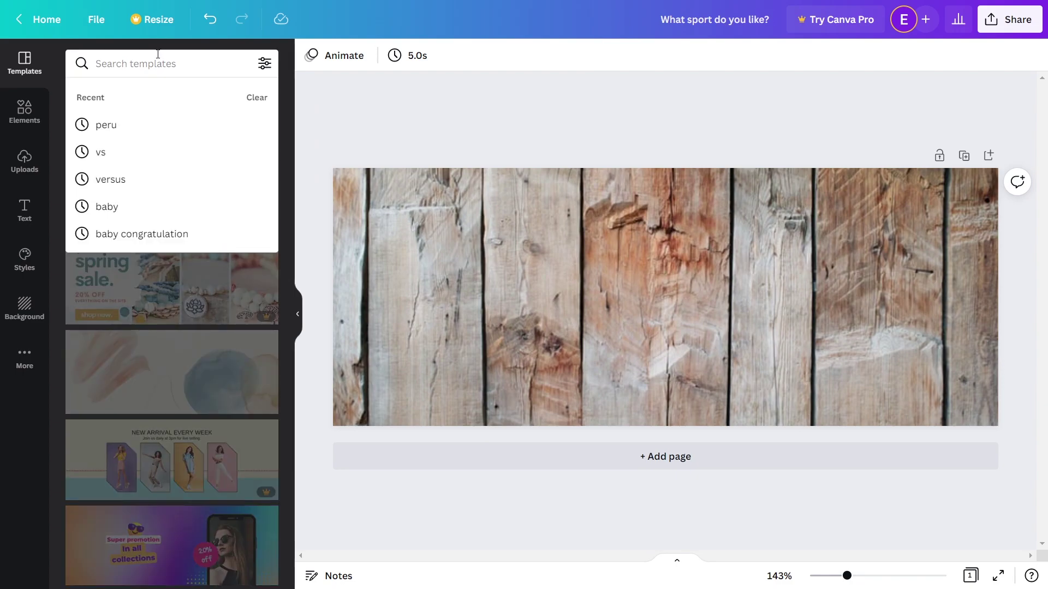
text(sports)
key(Return)
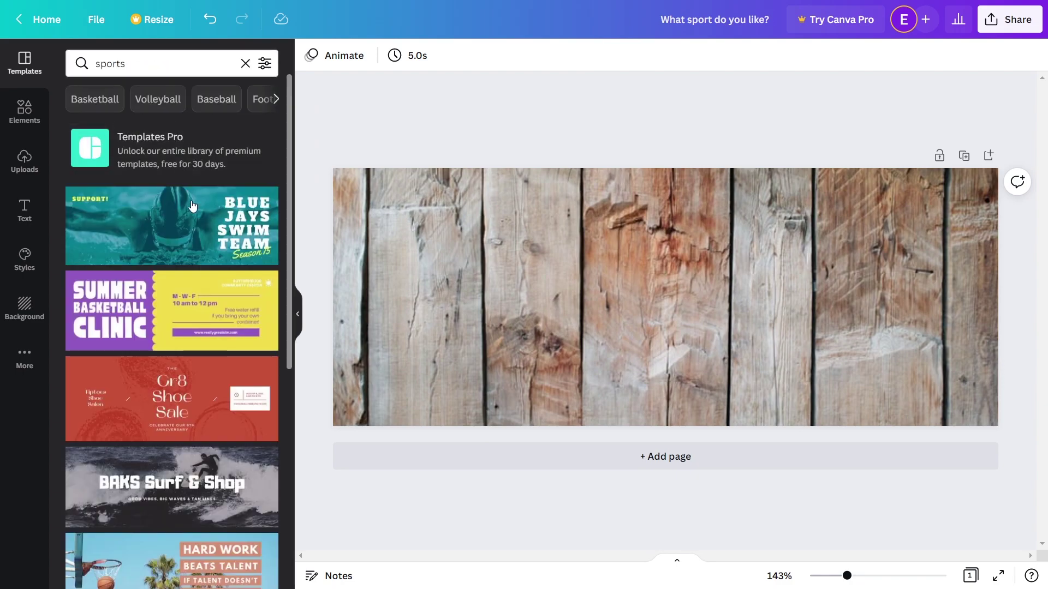
scroll(189, 201, down, 6)
drag(171, 248, 180, 393)
Step: Add the title "WHAT SPORT DO YOU LIKE?" in the pink glow text style at font size 100, and widen its text box
click(24, 211)
click(229, 320)
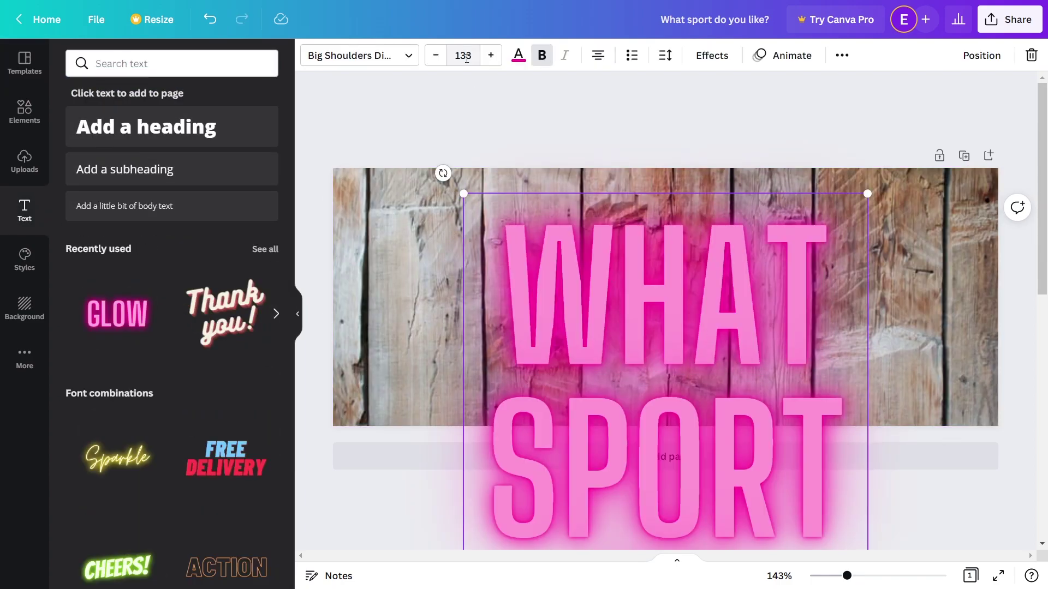
click(463, 56)
text(100)
key(Return)
drag(847, 446, 875, 467)
drag(868, 468, 1047, 468)
drag(463, 337, 349, 336)
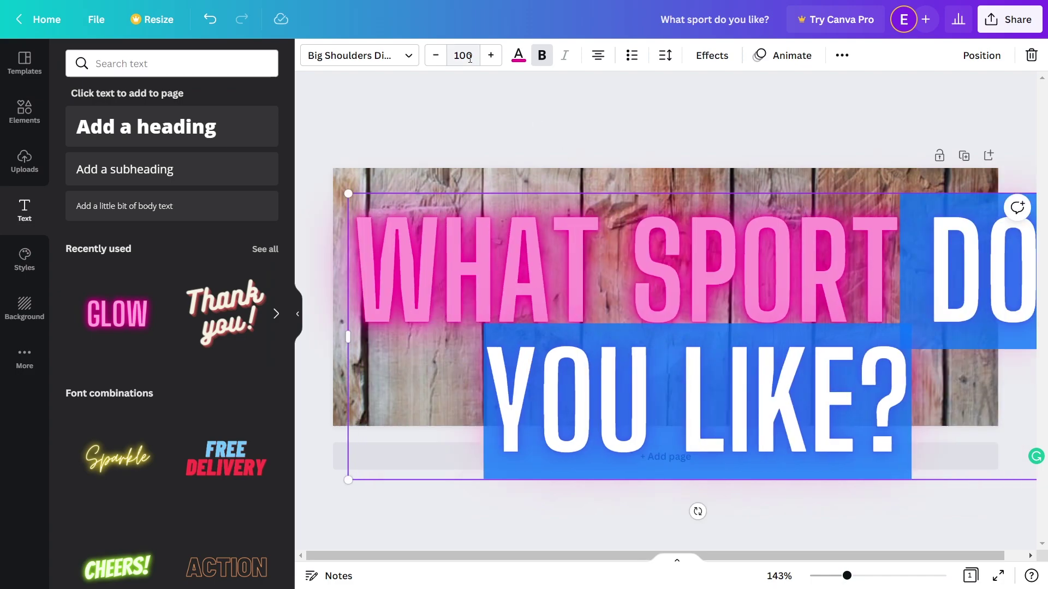
Step: Reduce the title's font size to 90 and finally to 80
click(468, 57)
text(90)
key(Return)
click(464, 56)
key(Return)
click(469, 55)
text(80)
key(Return)
Step: Delete the wooden plank background and pick a replacement from a background search for "sports"
click(526, 182)
key(Delete)
click(25, 308)
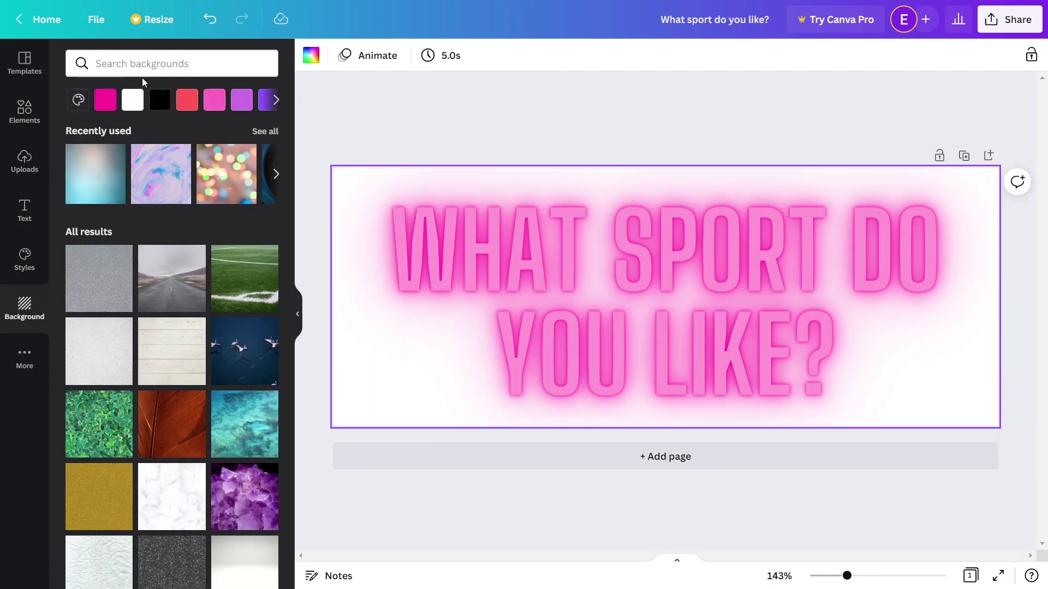
click(164, 64)
text(sports)
key(Return)
click(172, 155)
Step: Restyle the title text by adjusting its text color and effects
click(351, 194)
click(518, 55)
click(226, 257)
click(116, 126)
click(712, 55)
click(99, 151)
click(98, 303)
click(440, 240)
click(712, 55)
scroll(164, 327, down, 1)
click(712, 55)
Step: Place one picture on the design, undo it, and place a different picture instead
drag(244, 229, 382, 191)
key(ctrl+z)
drag(99, 155, 349, 181)
Step: Download the finished title design as a JPG image
click(1009, 19)
click(797, 346)
click(856, 303)
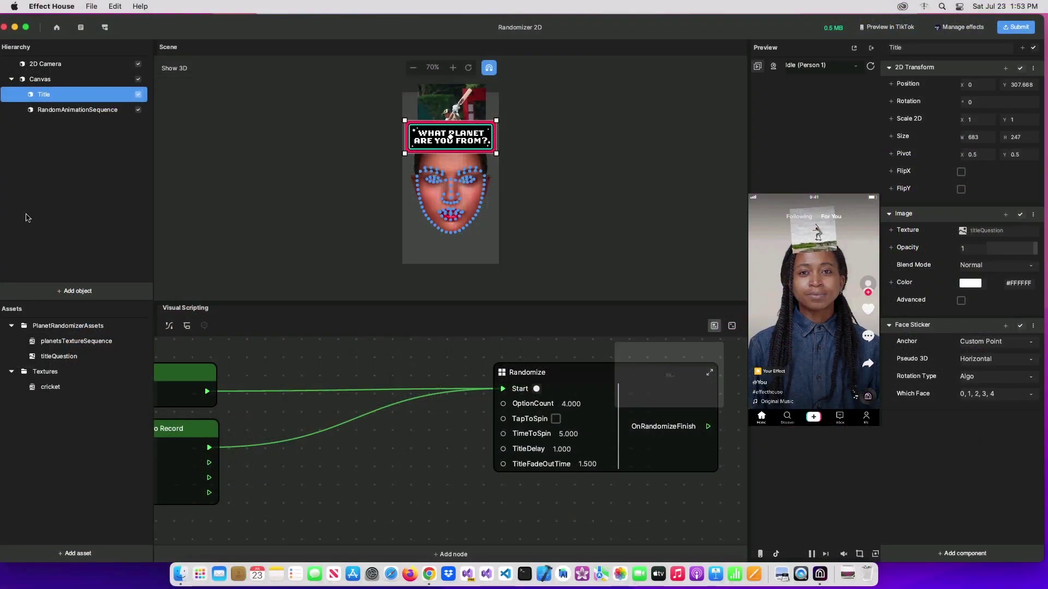
Step: Import the image file "What sport do you like.jpg" from the deporte folder into the project assets
click(92, 557)
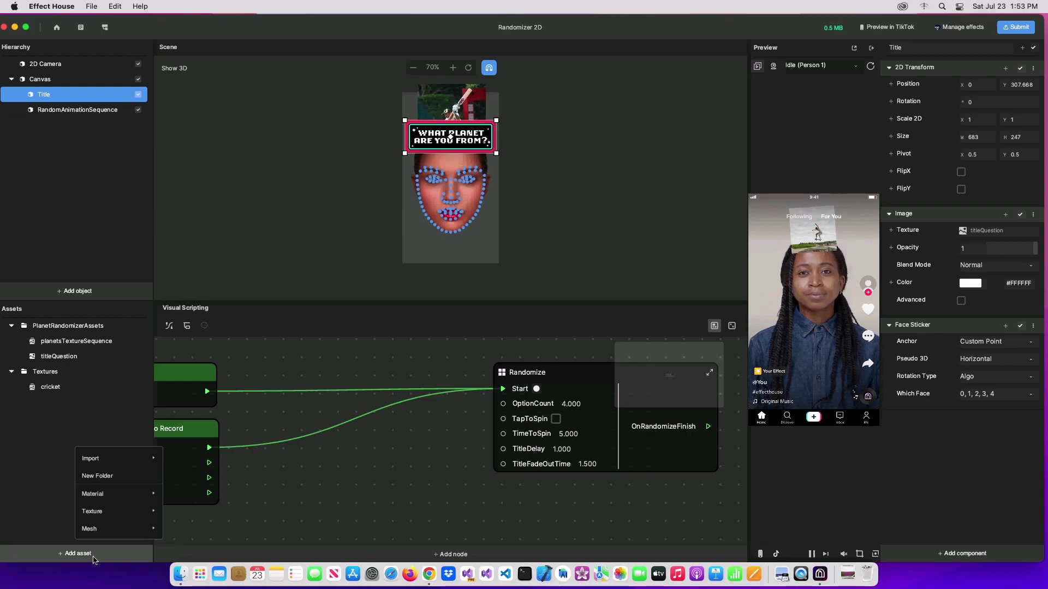
mouse_move(117, 460)
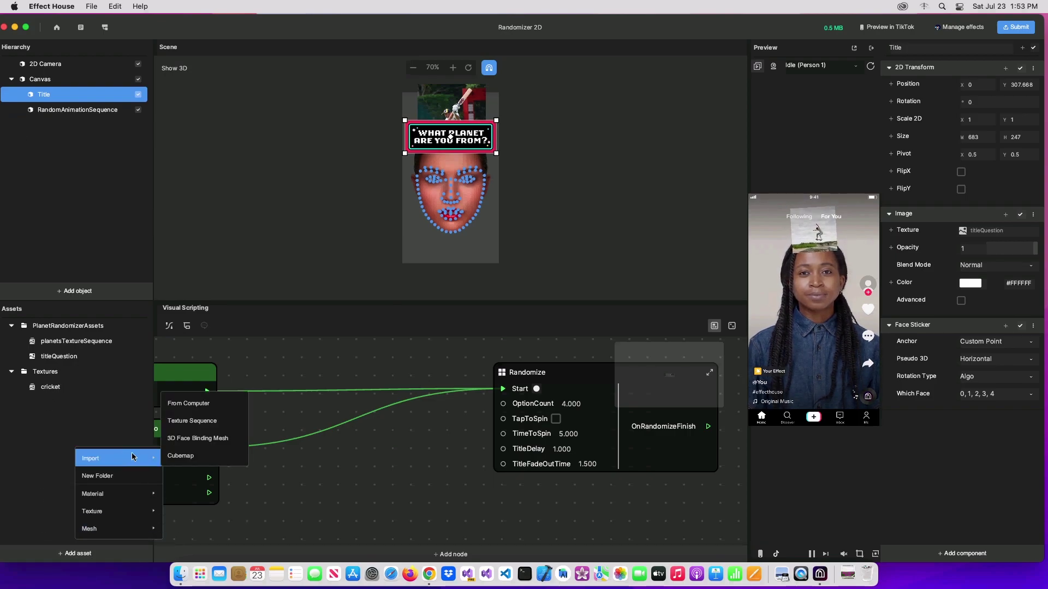
click(189, 407)
click(443, 195)
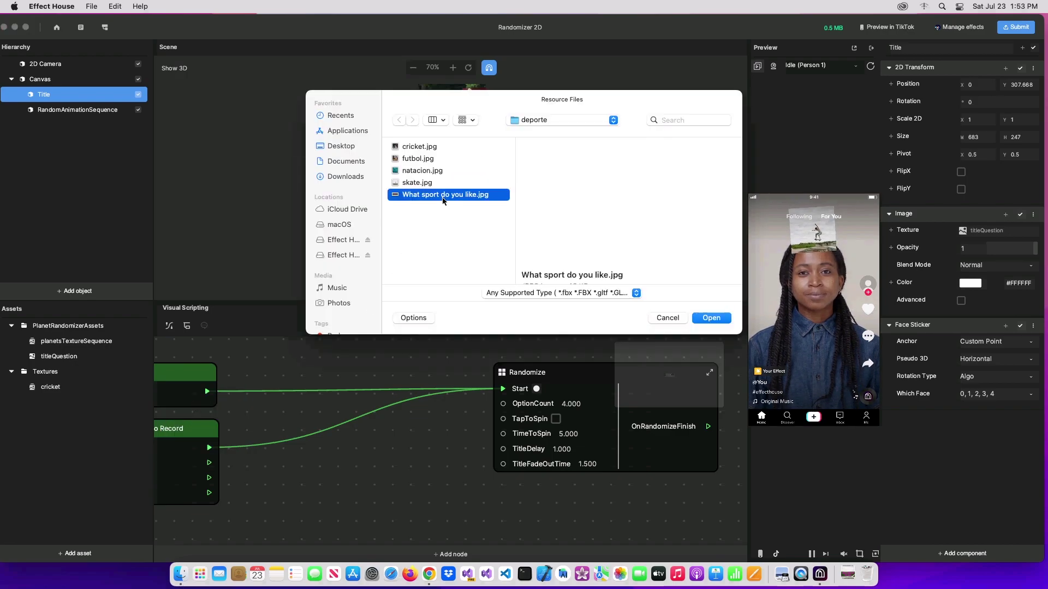
click(710, 319)
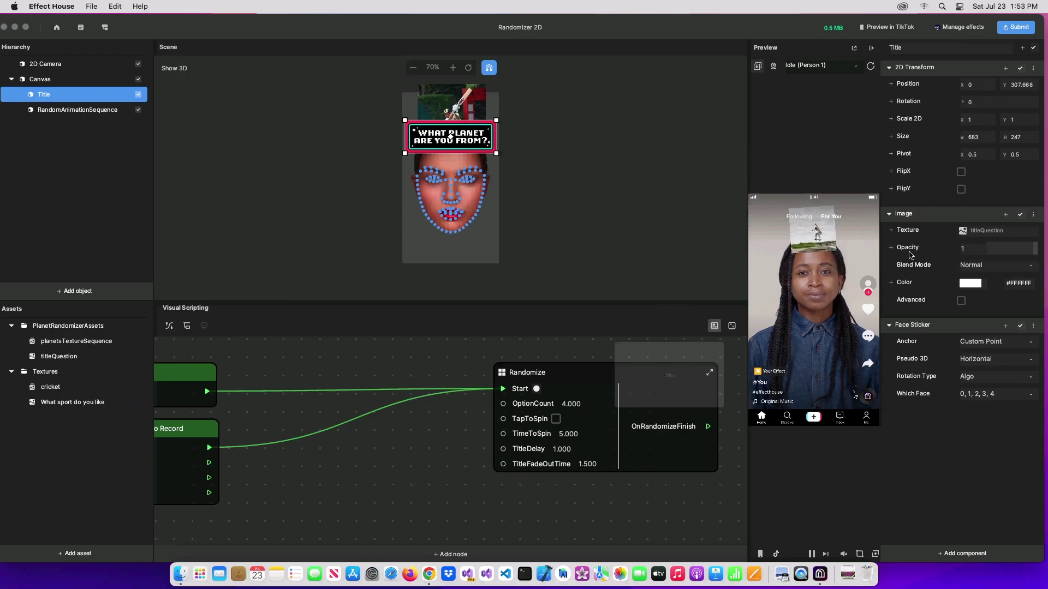
Step: Replace the Title object's image texture with "What sport do you like" and restart the effect preview
click(998, 231)
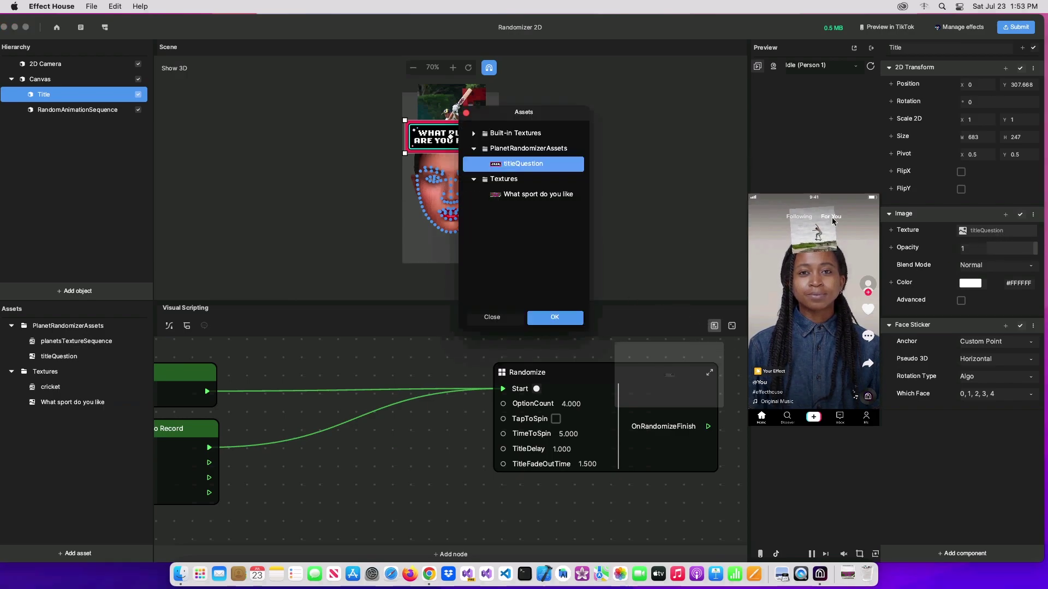
click(549, 195)
click(556, 318)
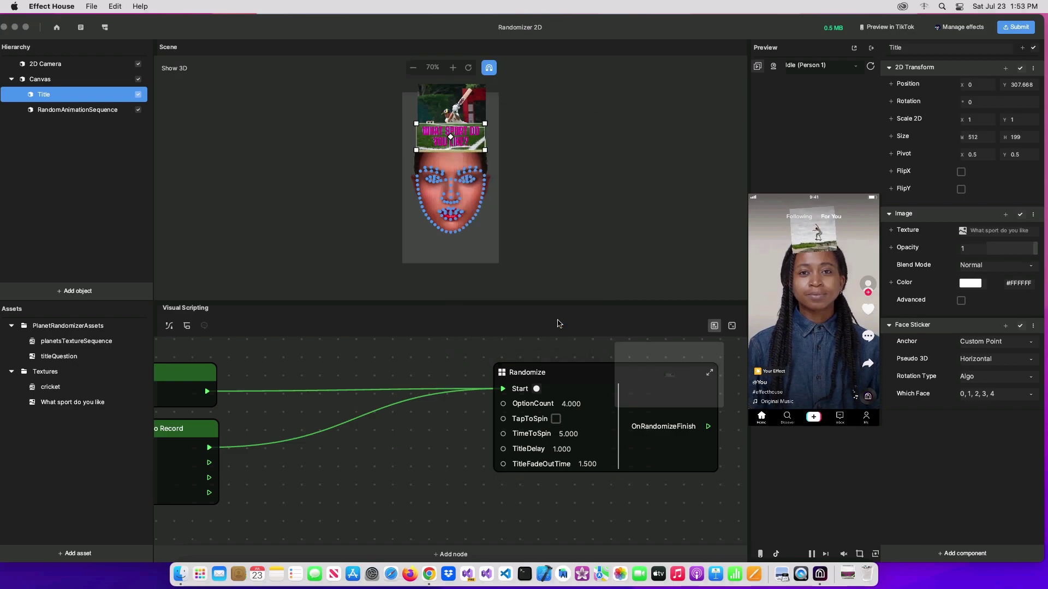
click(871, 67)
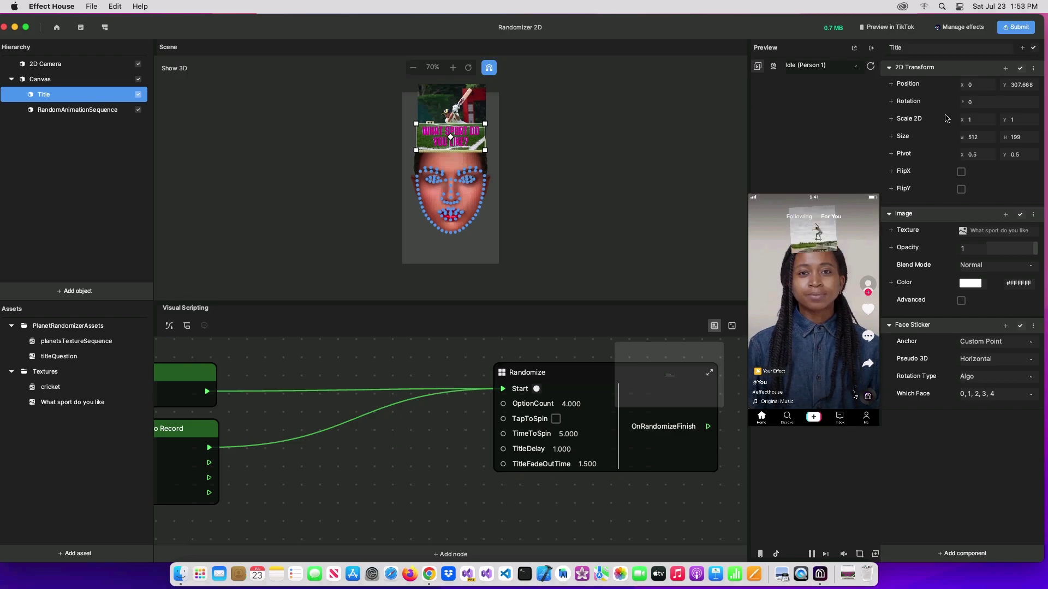
click(870, 66)
Step: Try a 2D scale of 2 on both X and Y for the title, and restart the effect preview
click(982, 119)
text(2)
key(Return)
click(1016, 121)
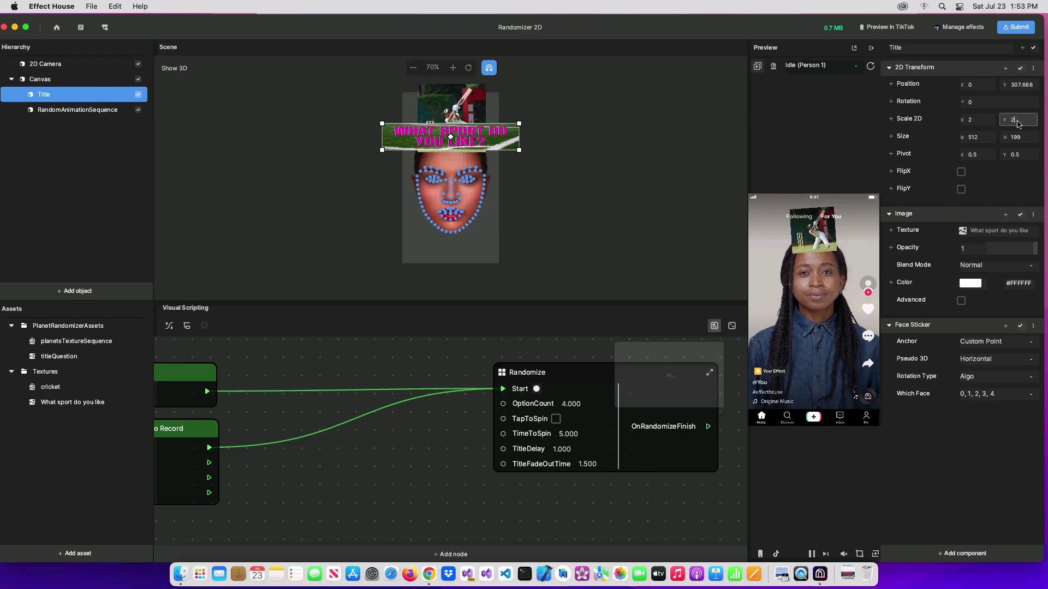
key(Return)
click(871, 66)
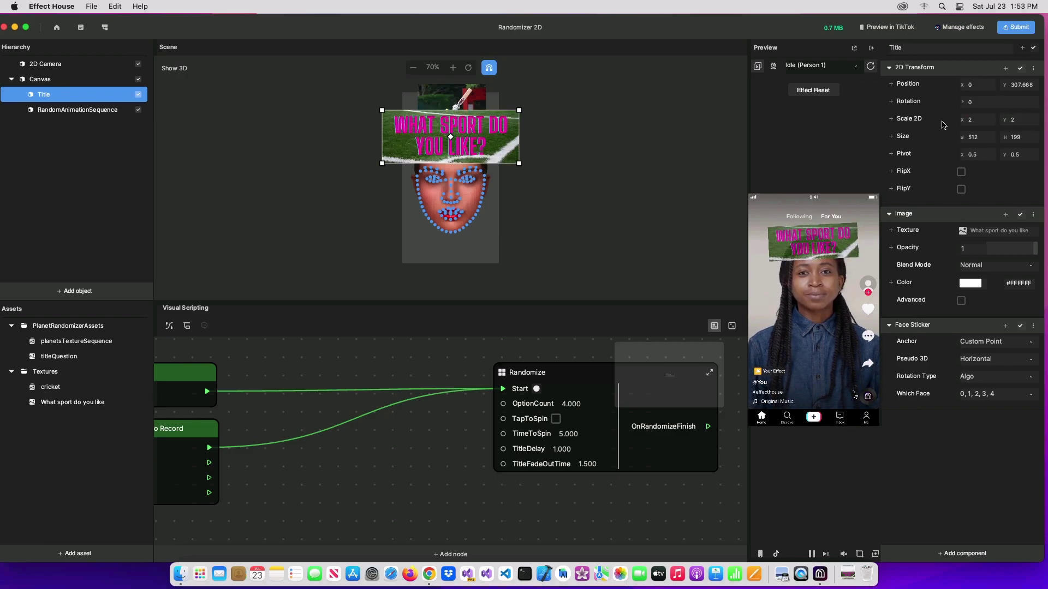
Step: Set the title's 2D scale to 1.5 on both X and Y
click(977, 120)
text(1.5)
key(Return)
click(1019, 119)
text(1.5)
key(Return)
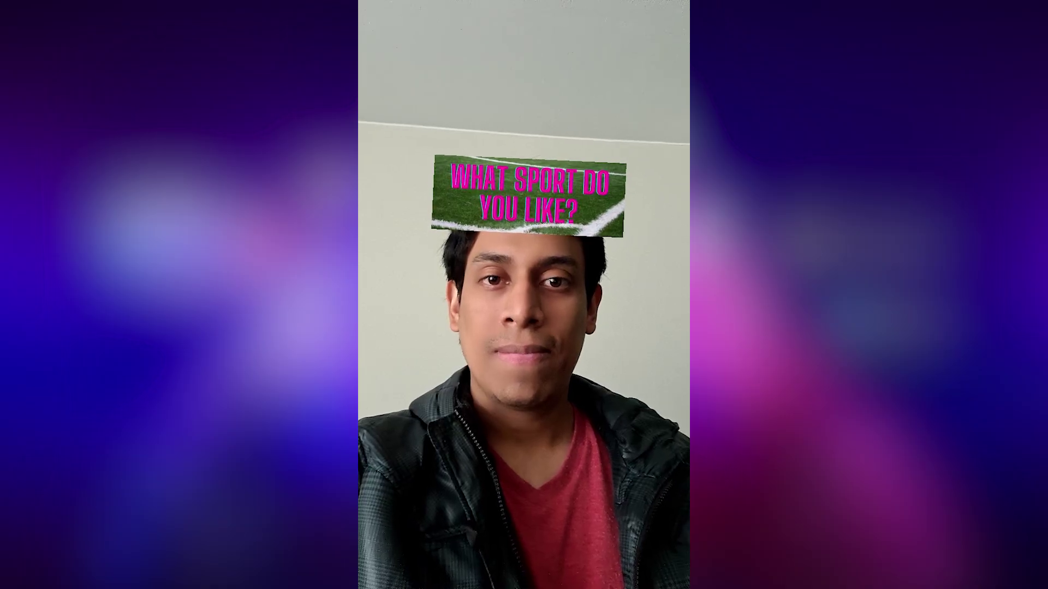